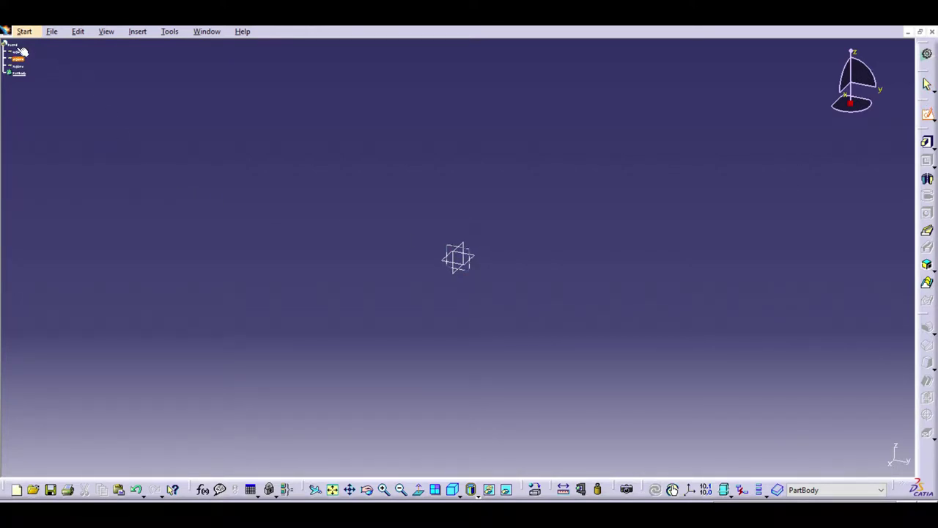
Start a new sketch on the zx plane of the part
scroll(22, 60, "up", 2)
scroll(22, 60, "up", 7, "ctrl")
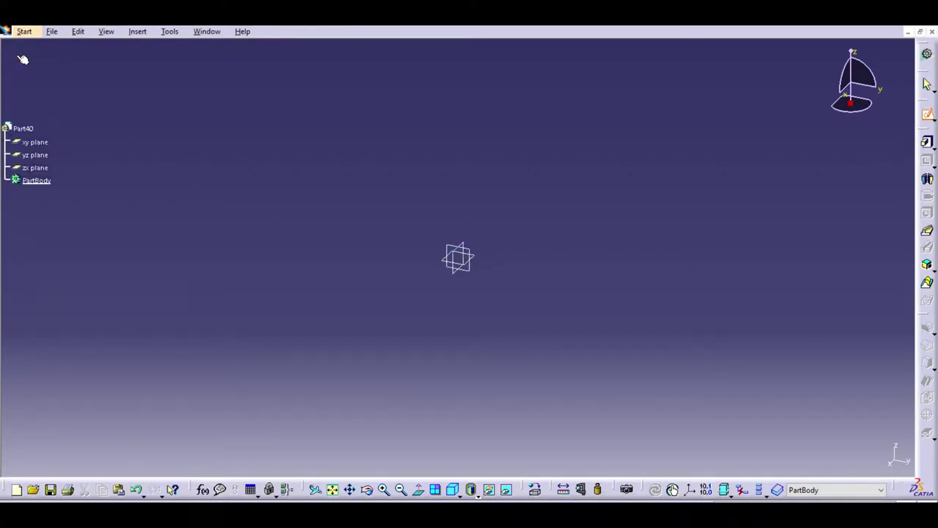
left_click(44, 196)
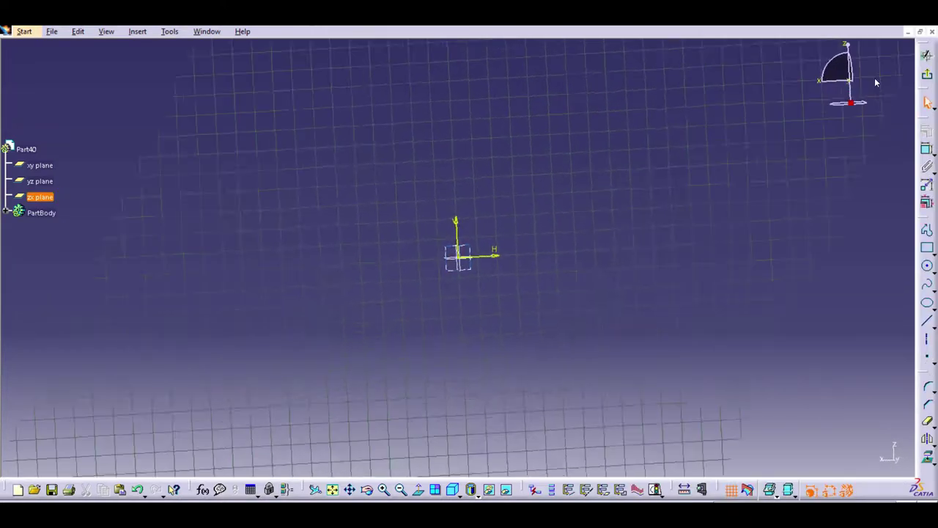
Sketch a closed profile about 40 mm high above and right of the origin, with a flat base, a raised central rib and a shoulder on each side
left_click(927, 230)
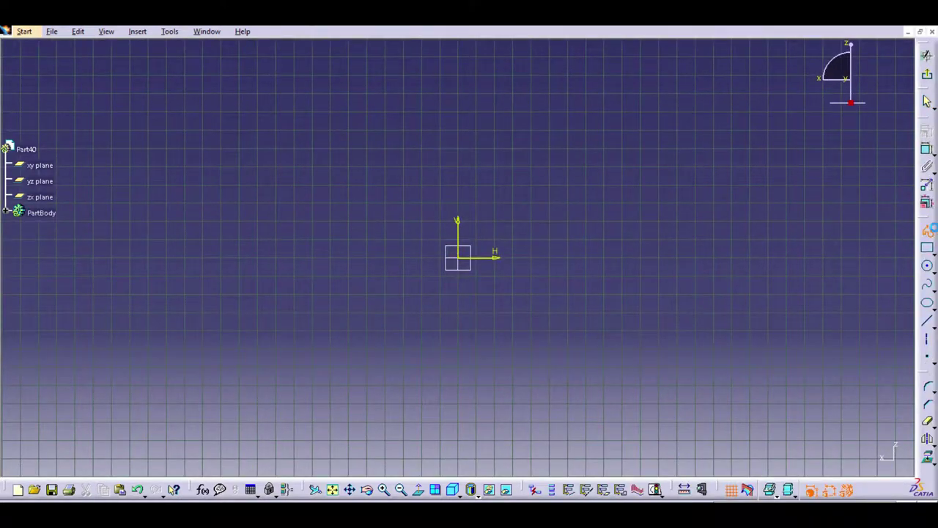
left_click(512, 203)
left_click(625, 203)
left_click(625, 164)
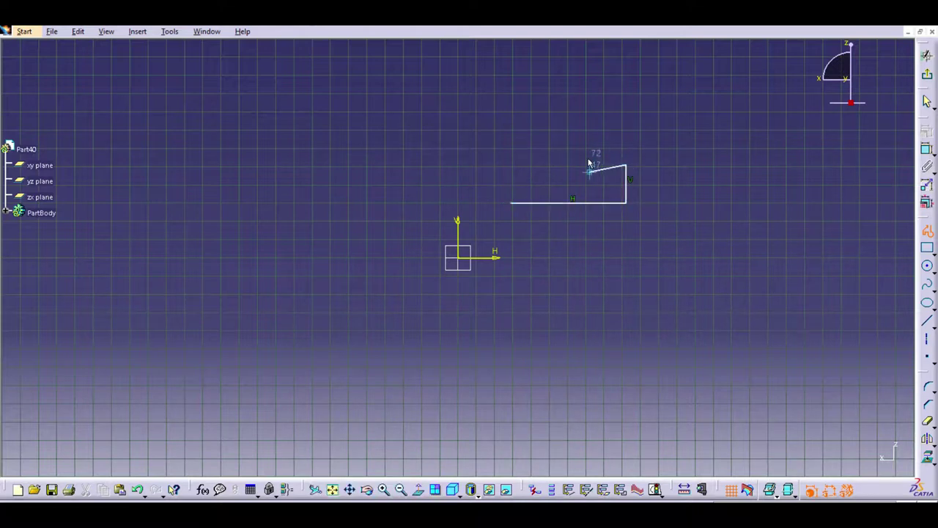
left_click(574, 164)
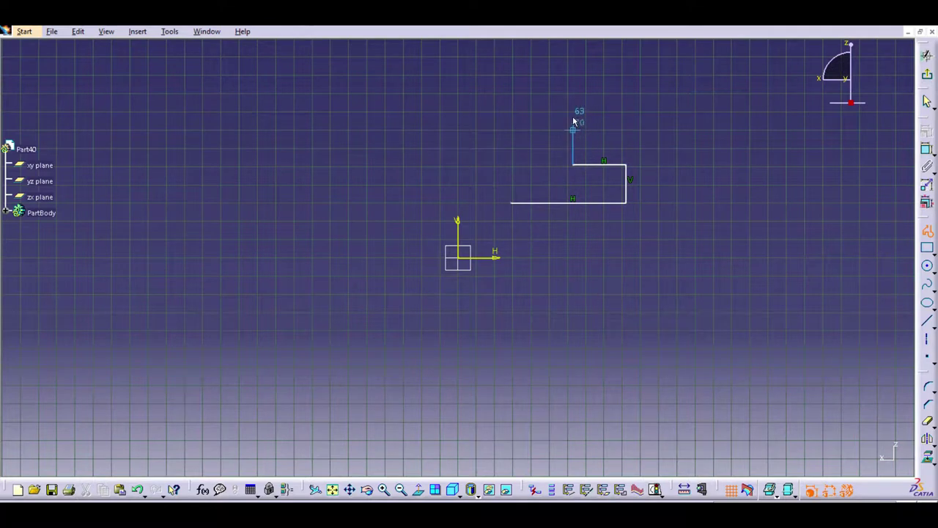
left_click(574, 129)
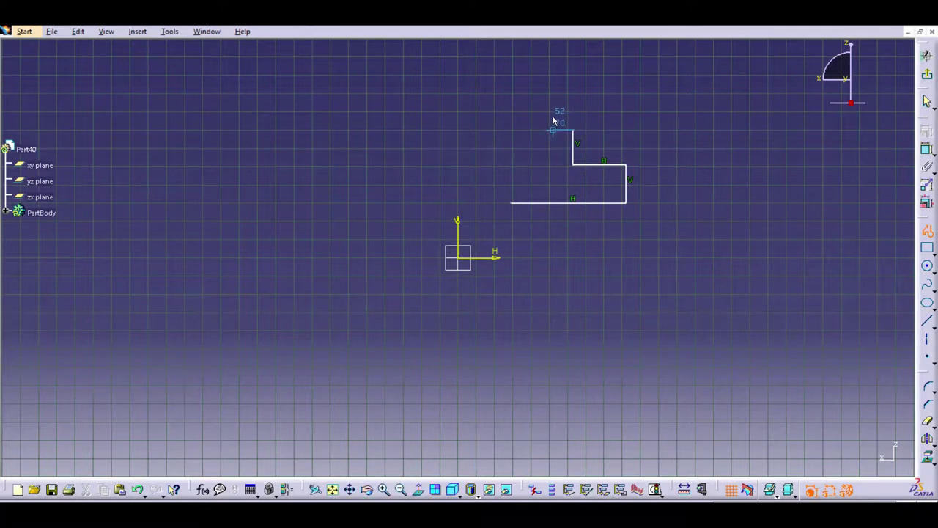
left_click(552, 130)
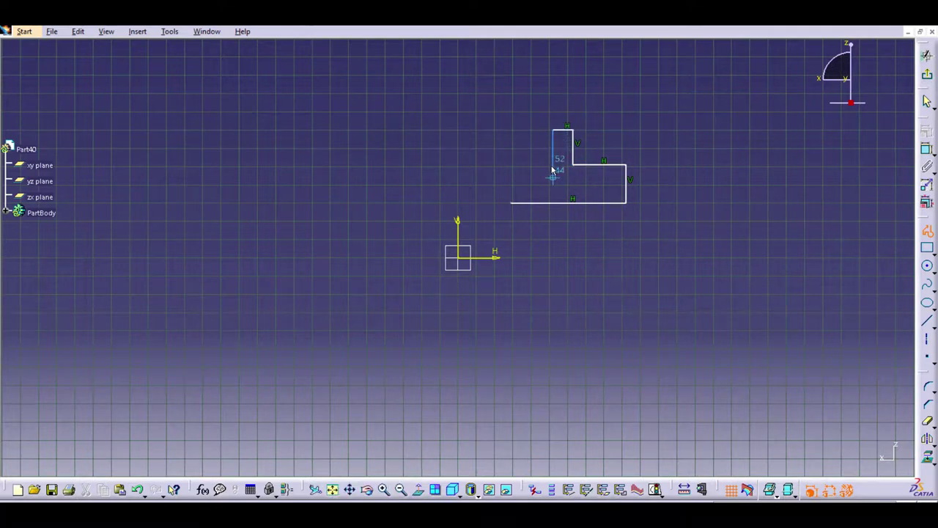
left_click(553, 177)
left_click(515, 177)
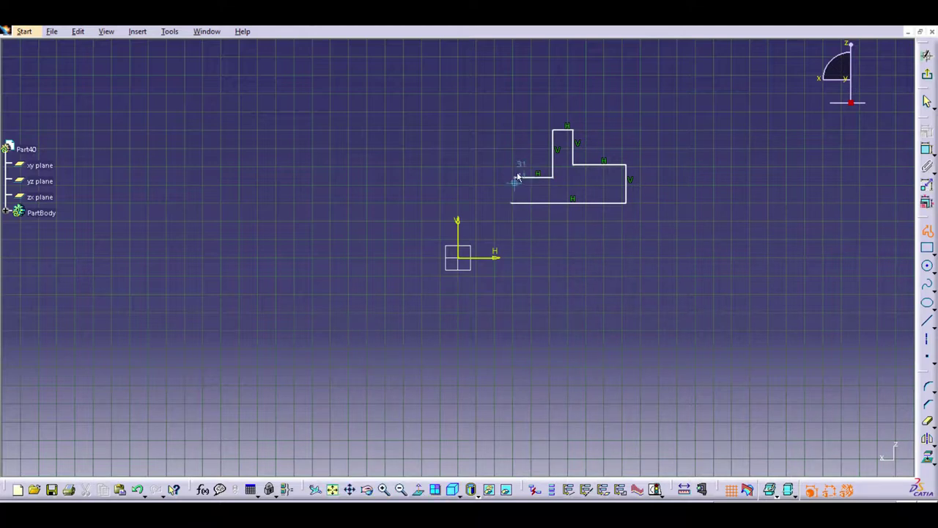
left_click(512, 201)
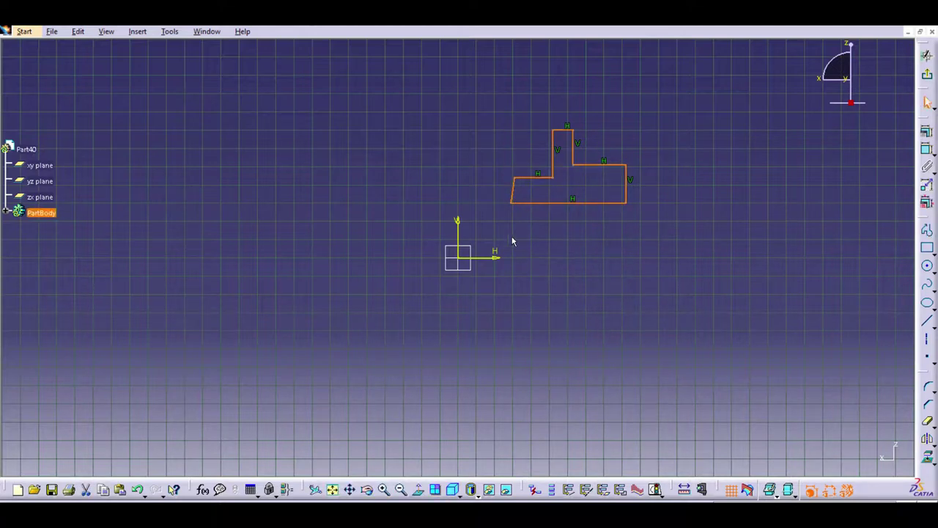
left_click(545, 228)
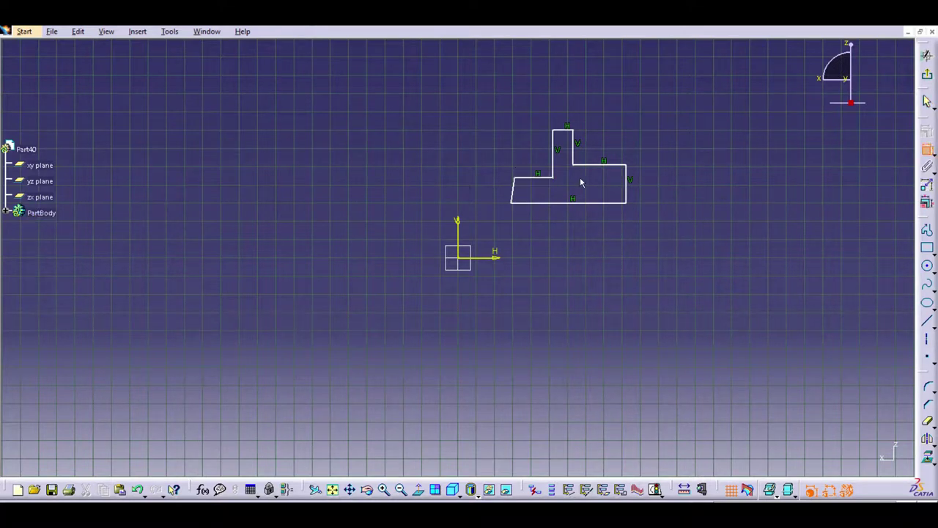
Dimension the left shoulder's height above the base line as 6 mm
left_click(537, 177)
left_click(545, 202)
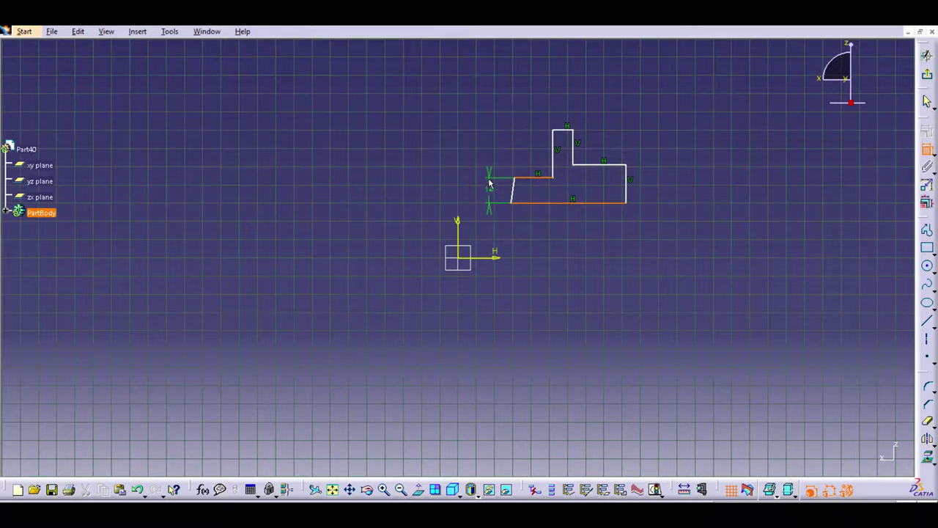
left_click(490, 183)
left_click(494, 179)
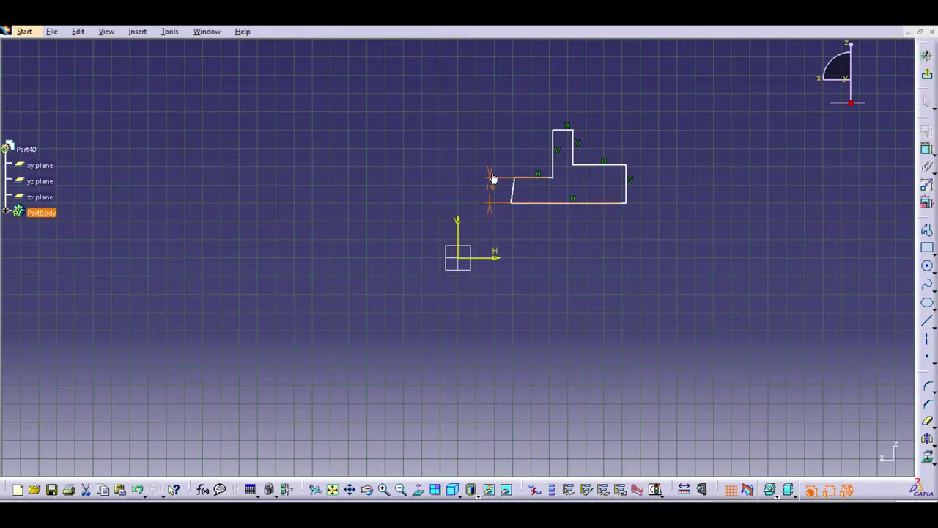
key("Return")
left_click(709, 151)
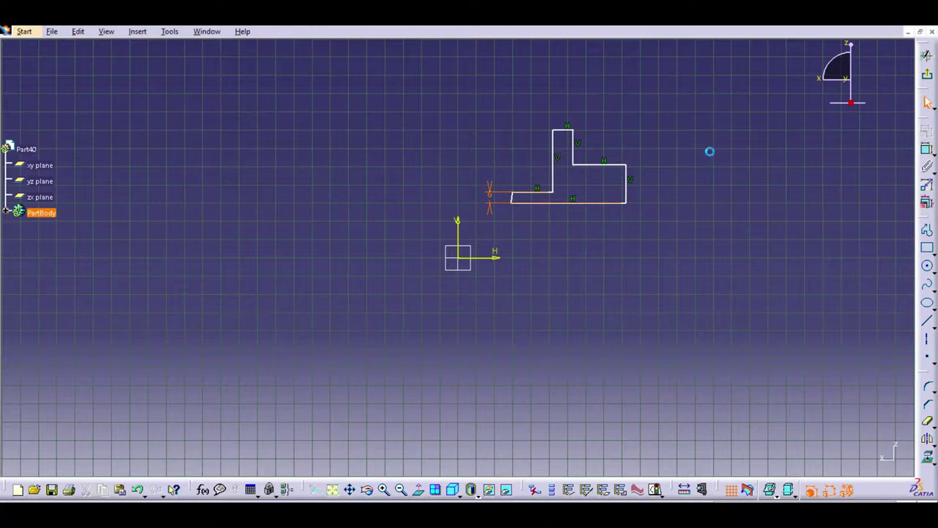
Dimension the height from the base line to the top of the central rib as 12 mm
left_click(927, 148)
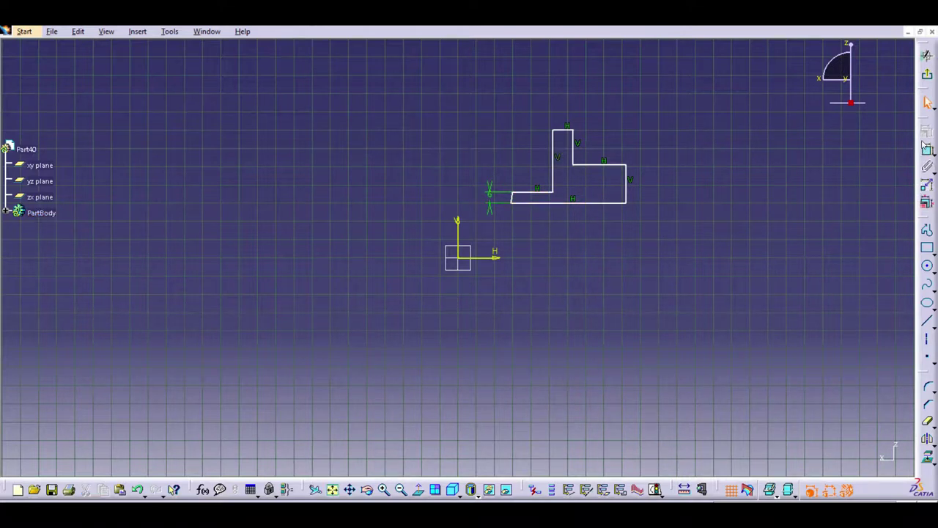
left_click(583, 197)
left_click(564, 128)
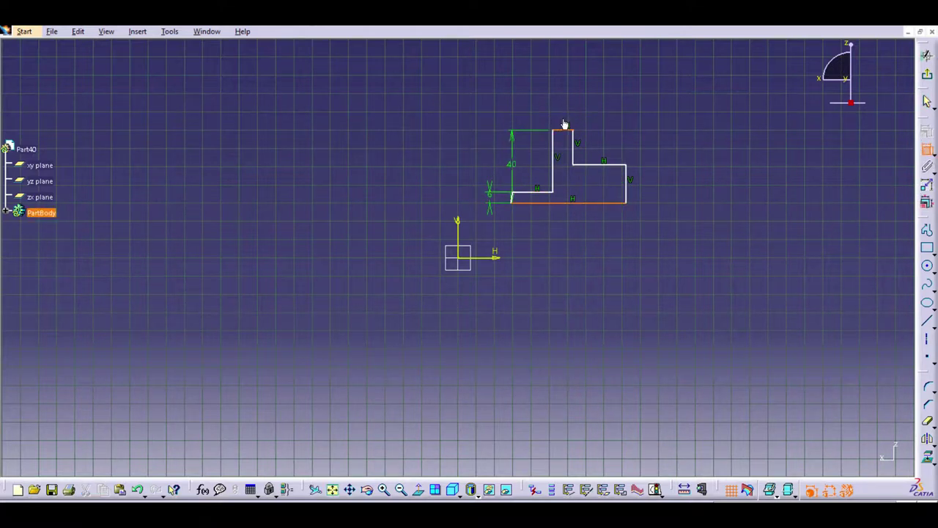
left_click(682, 139)
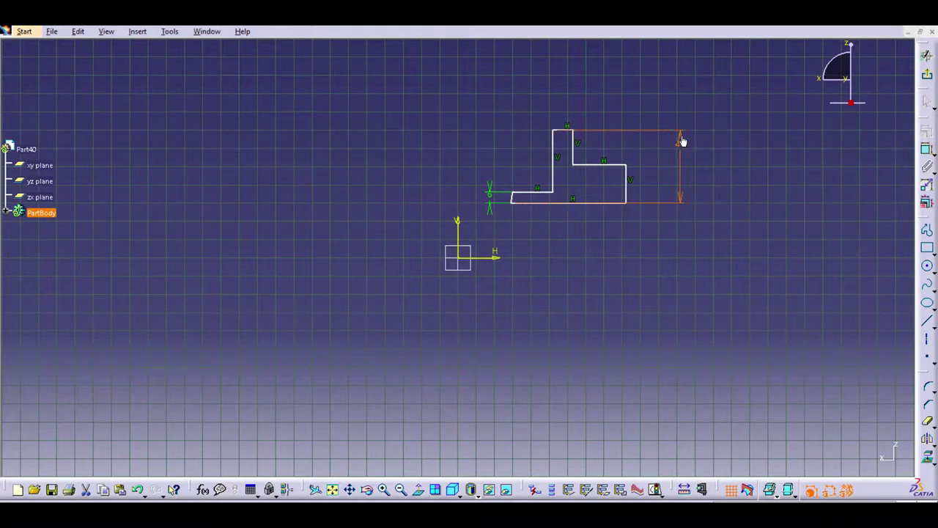
key("Return")
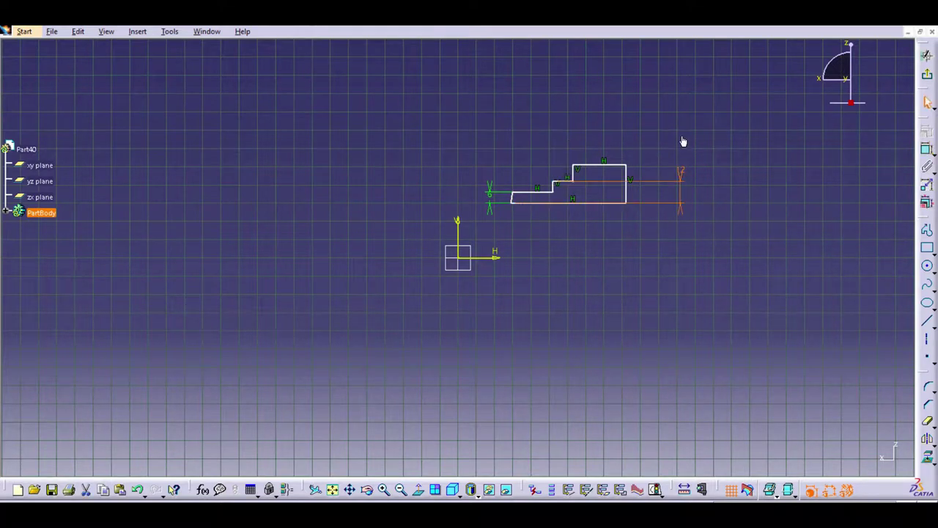
left_click(851, 158)
Dimension the right shoulder's height above the base line as 7.5 mm
left_click(927, 149)
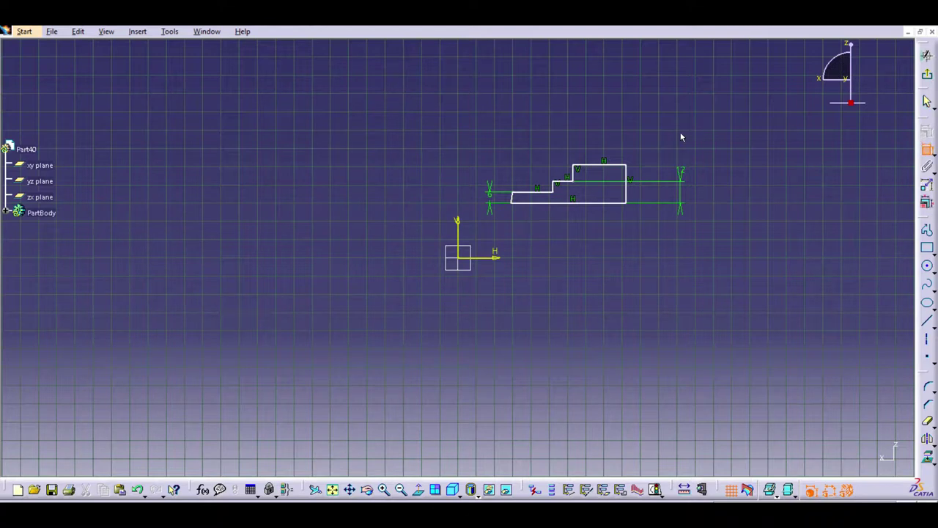
left_click(605, 156)
left_click(602, 201)
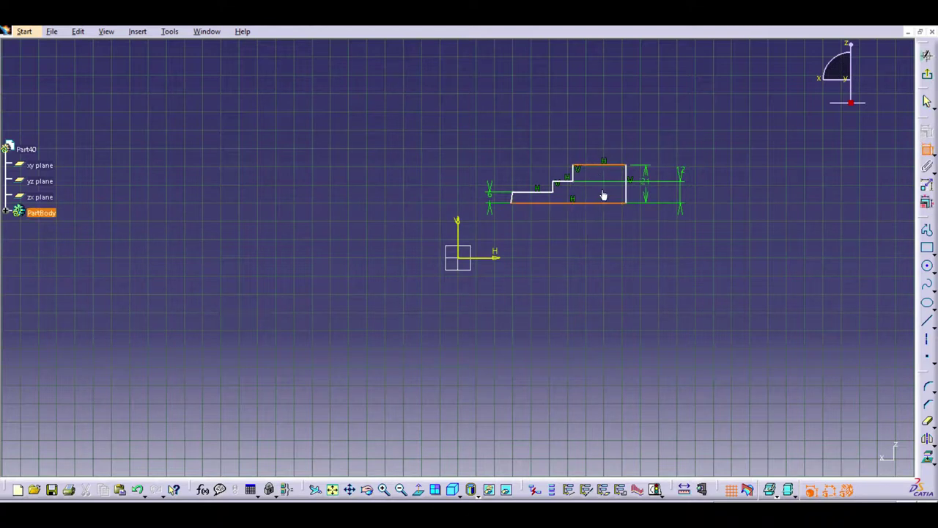
left_click(733, 174)
left_click(733, 177)
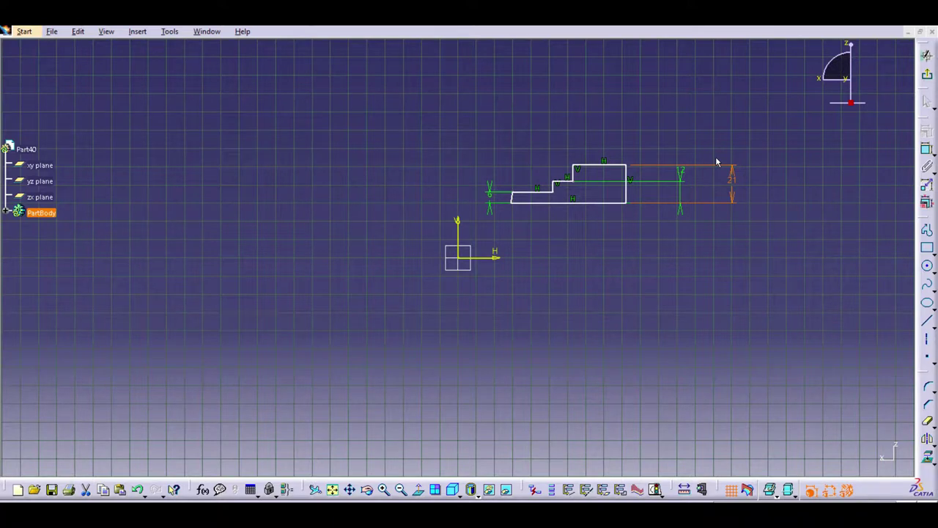
key("Return")
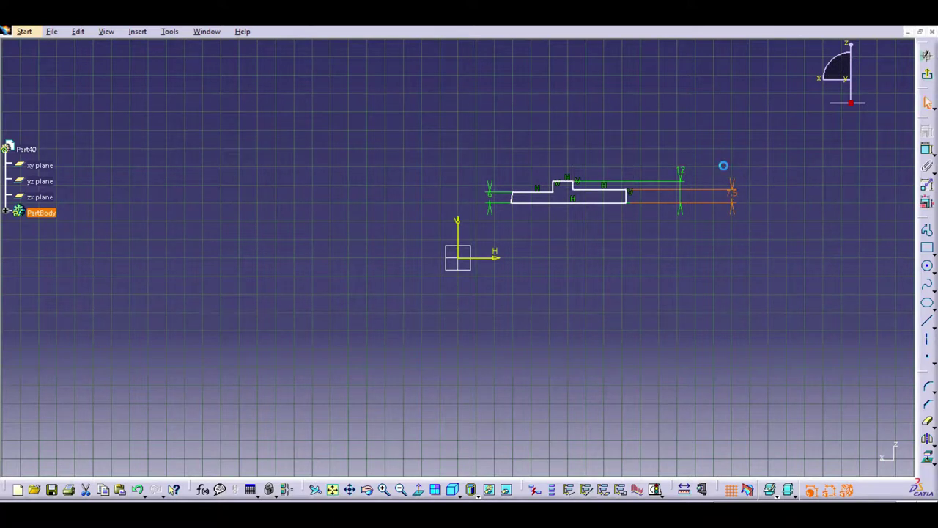
left_click(708, 134)
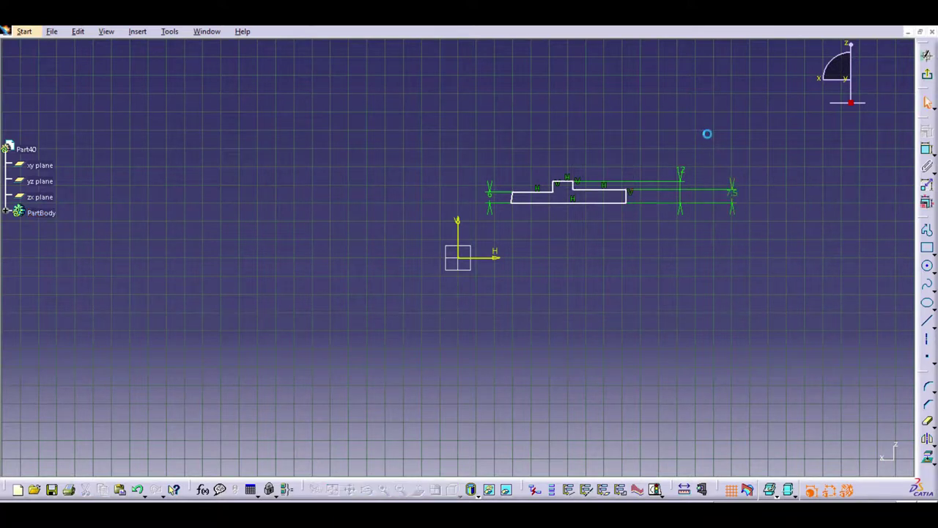
Move the left shoulder's outer corner directly above the base's left end, and dimension the shoulder's top edge as 7 mm long
left_click(518, 192)
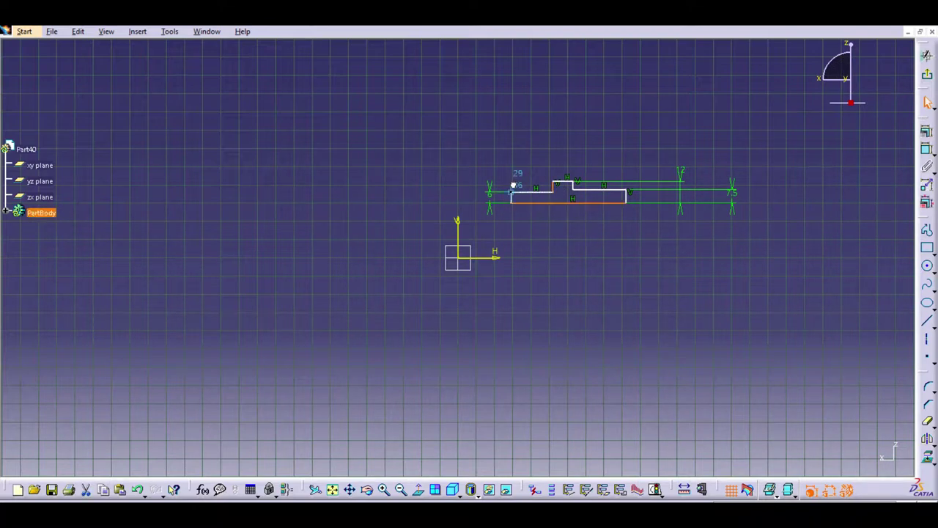
left_click(522, 225)
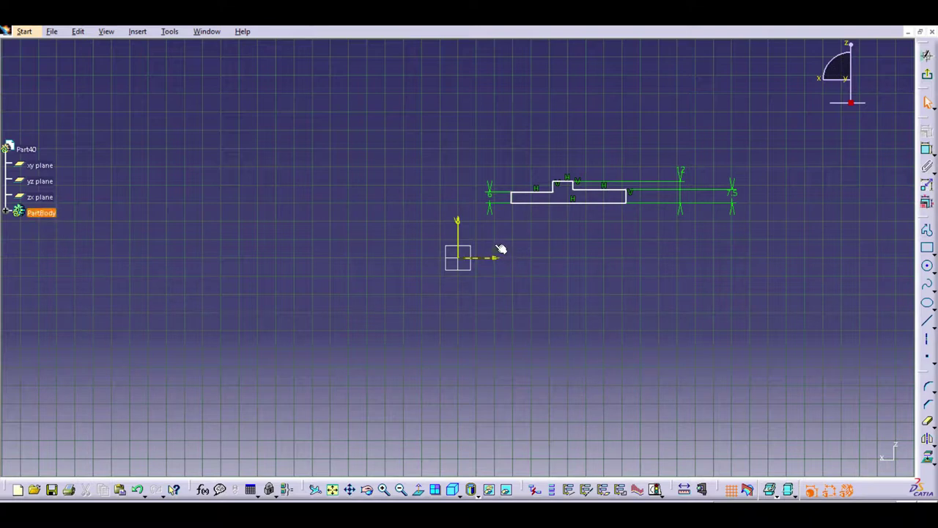
left_click(927, 150)
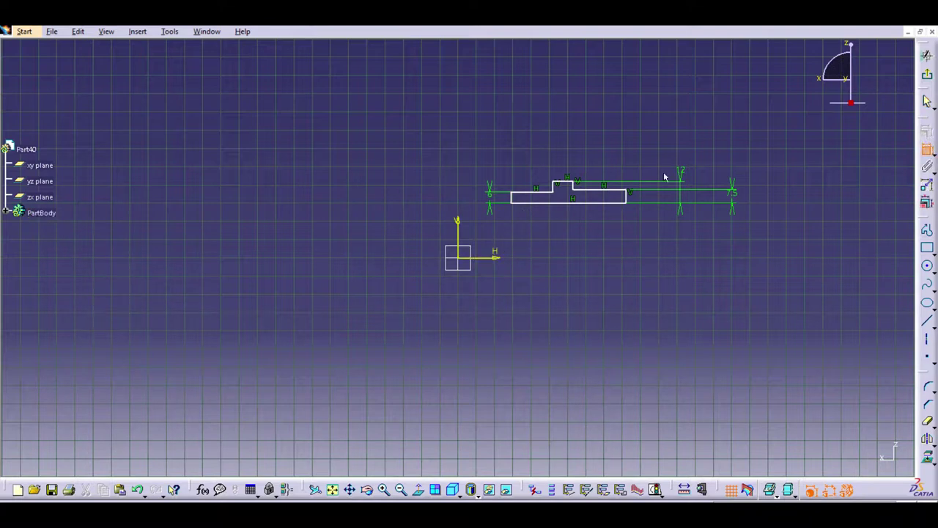
left_click(539, 190)
left_click(537, 144)
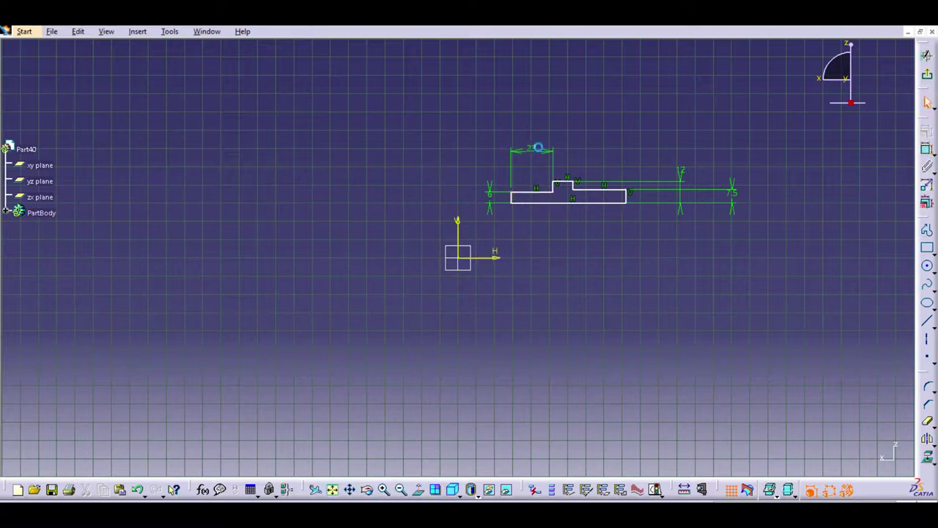
type("7")
key("Return")
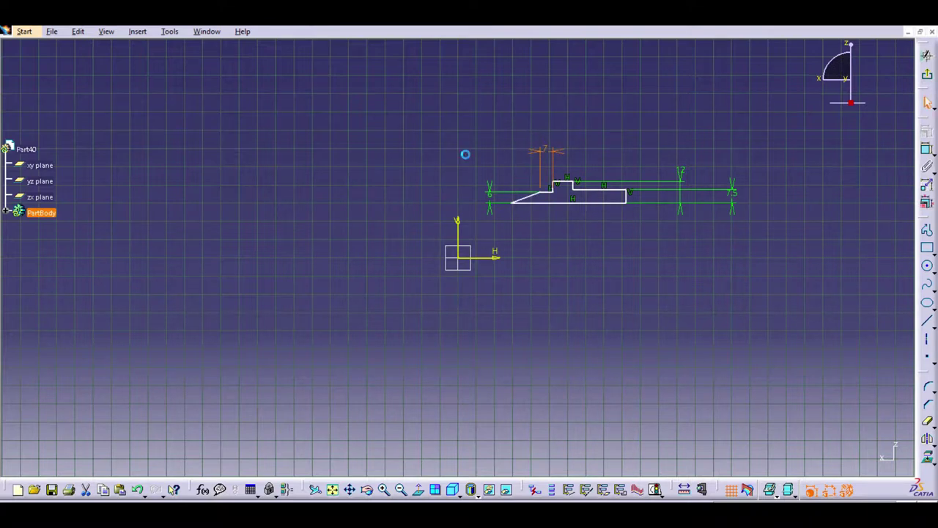
Dimension the width of the central rib's top edge as 2 mm
left_click(926, 149)
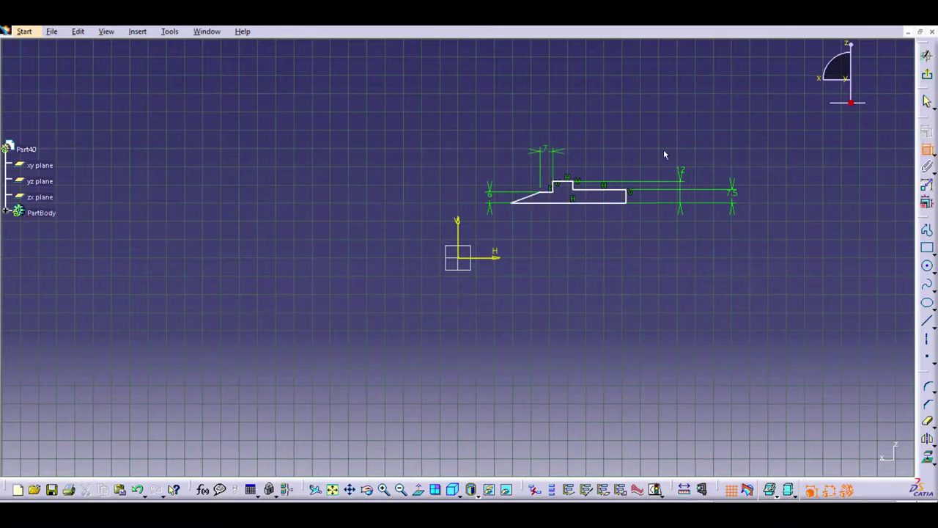
left_click(571, 182)
left_click(578, 124)
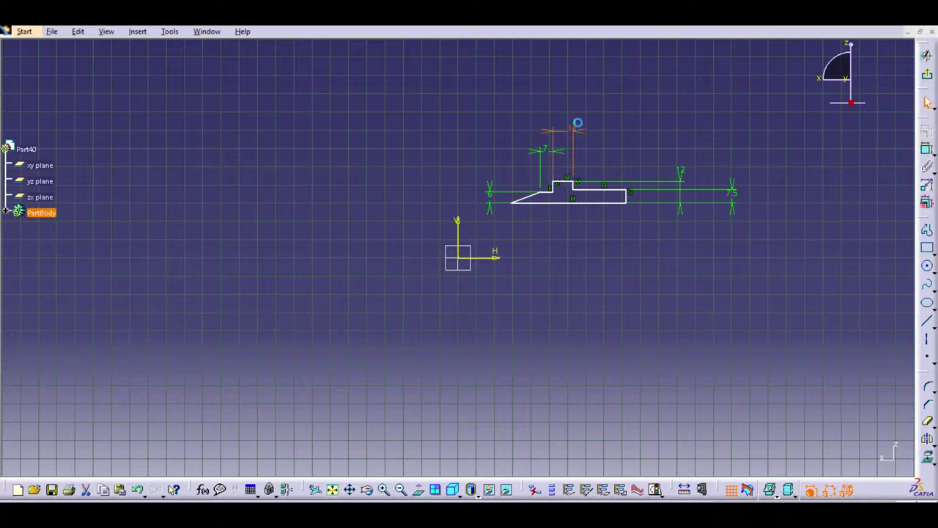
type("2")
key("Return")
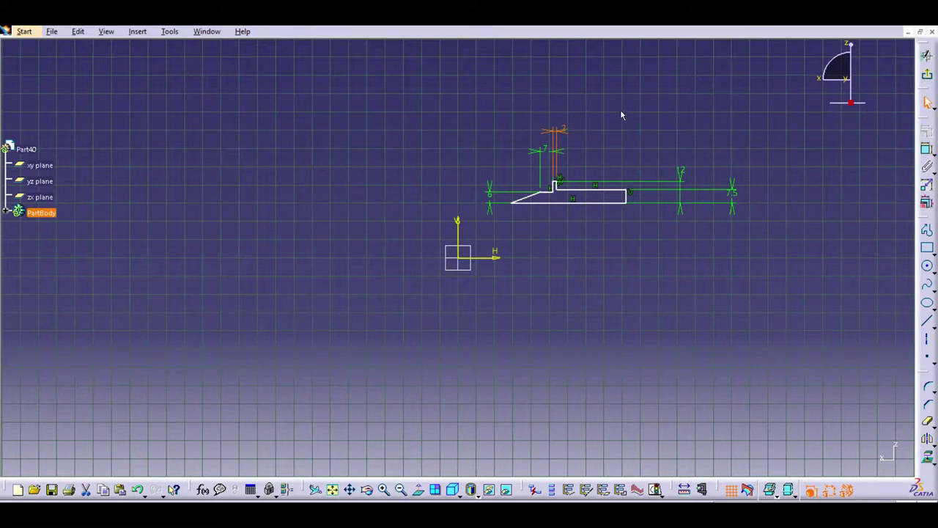
left_click(620, 115)
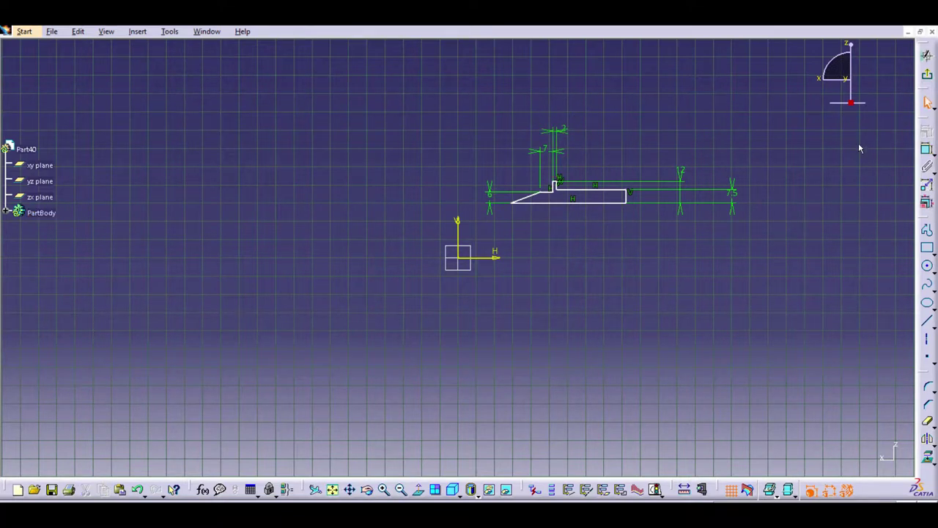
Dimension the length of the right shoulder's top edge as 10 mm
left_click(586, 183)
left_click(595, 139)
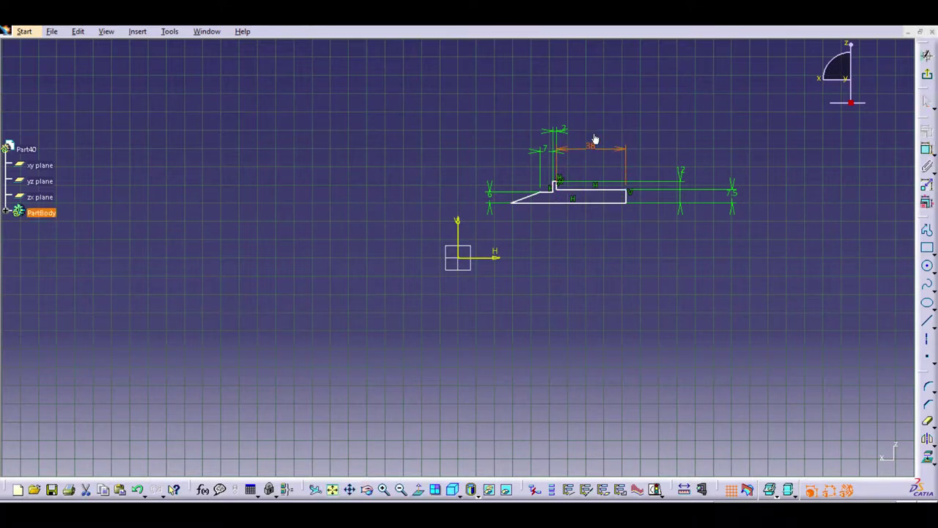
type("10")
key("Return")
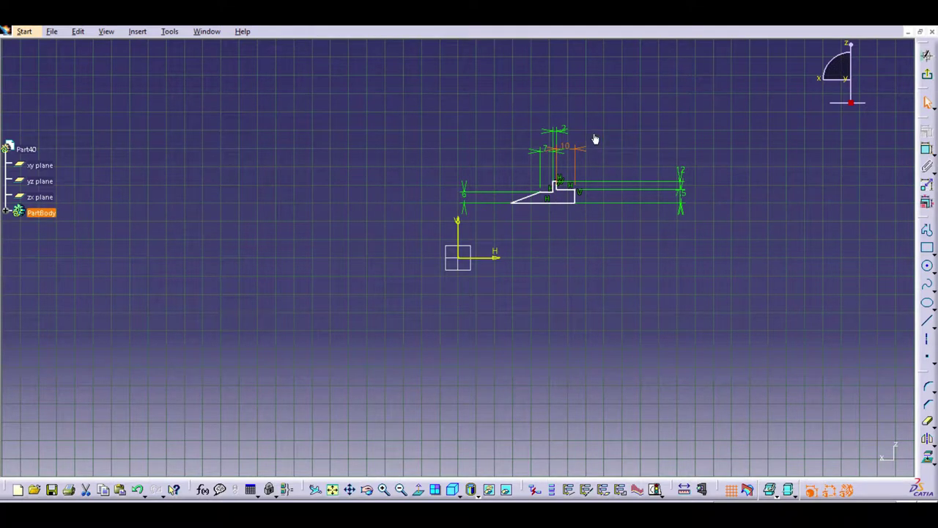
left_click(708, 149)
Dimension the length of the profile's base line as 19 mm
left_click(926, 147)
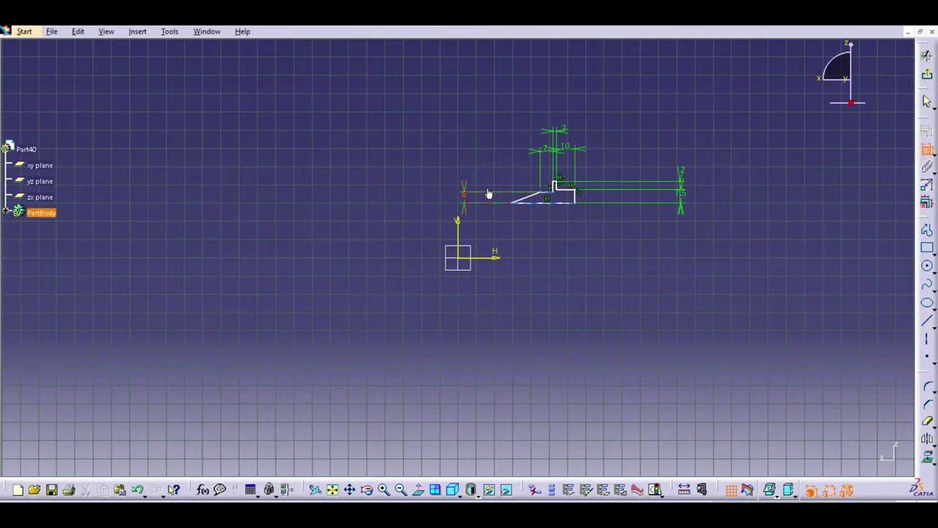
left_click(539, 197)
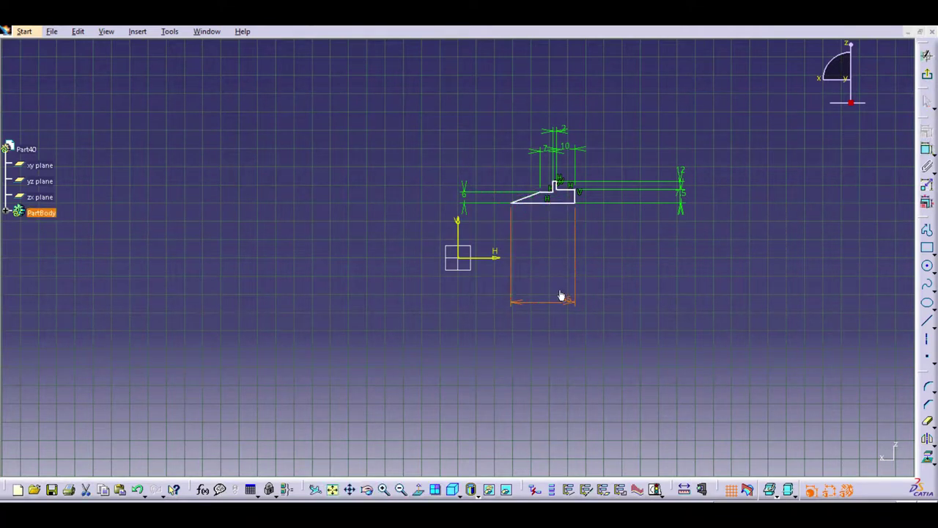
left_click(546, 279)
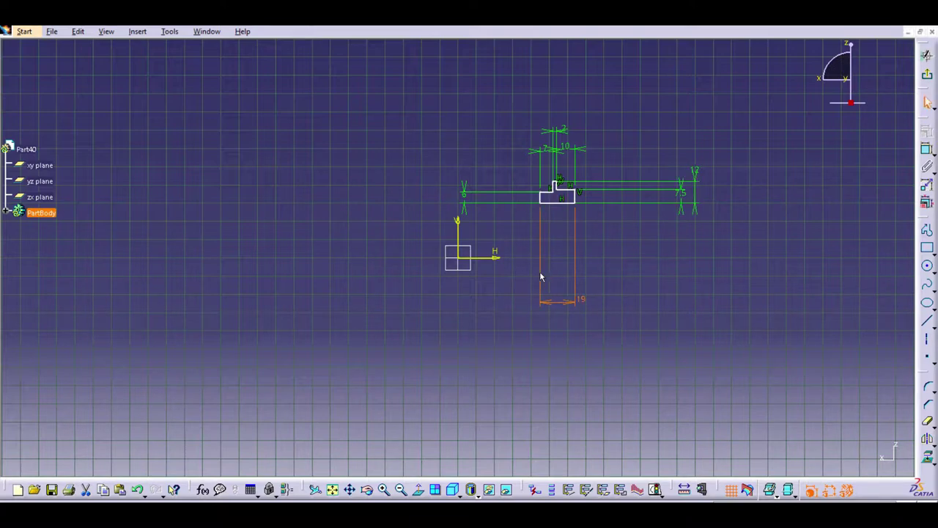
Constrain the profile's base line to be coincident with the sketch's horizontal axis
left_click(384, 489)
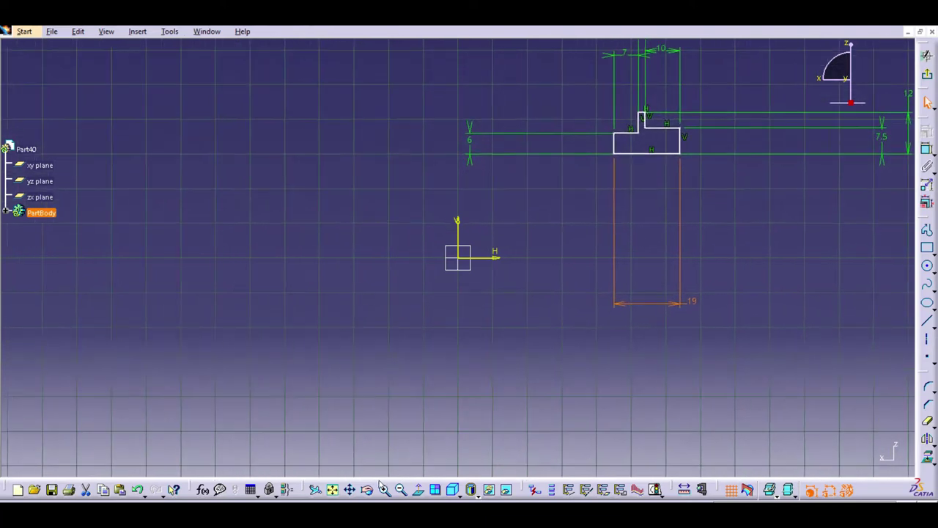
left_click(383, 489)
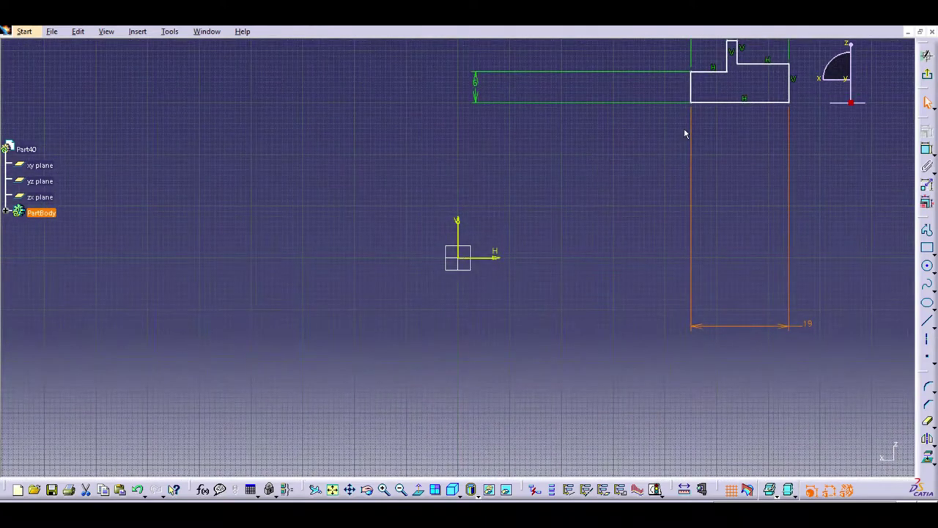
left_click(735, 102)
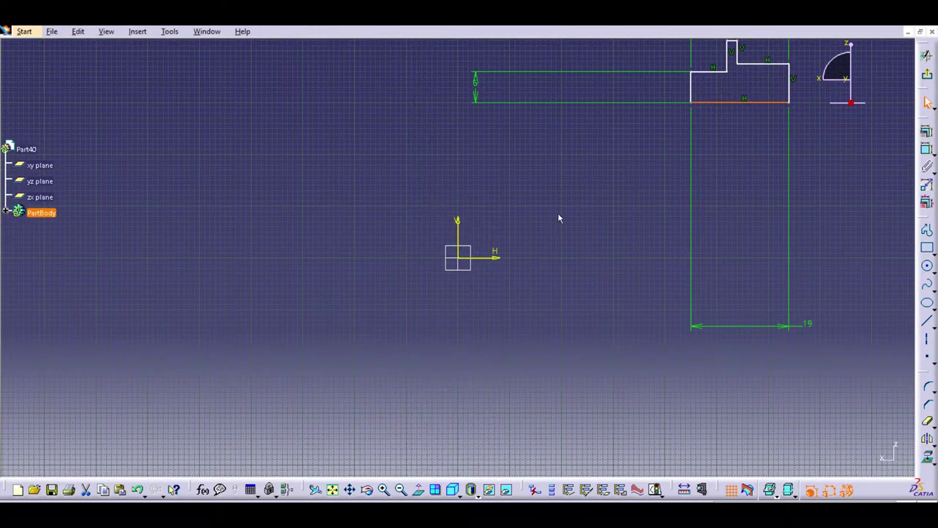
left_click(496, 254, "ctrl")
left_click(927, 130)
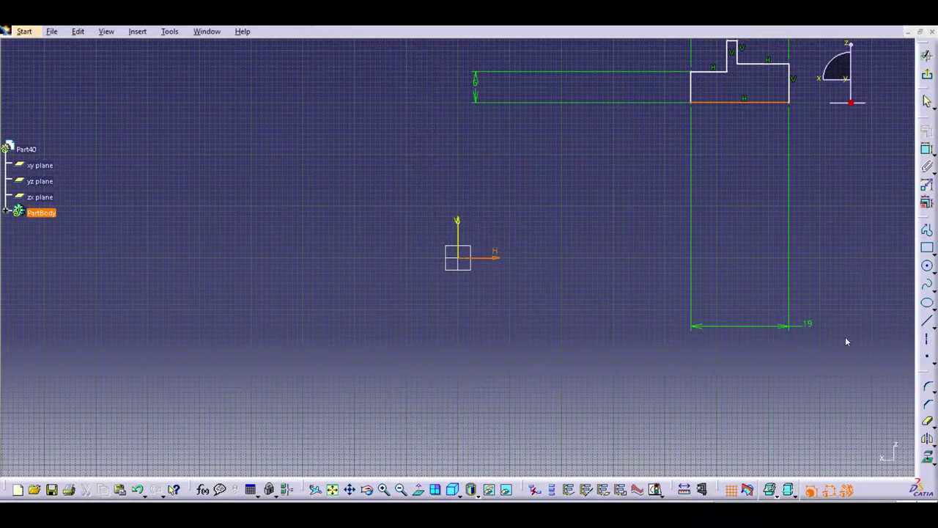
left_click(844, 450)
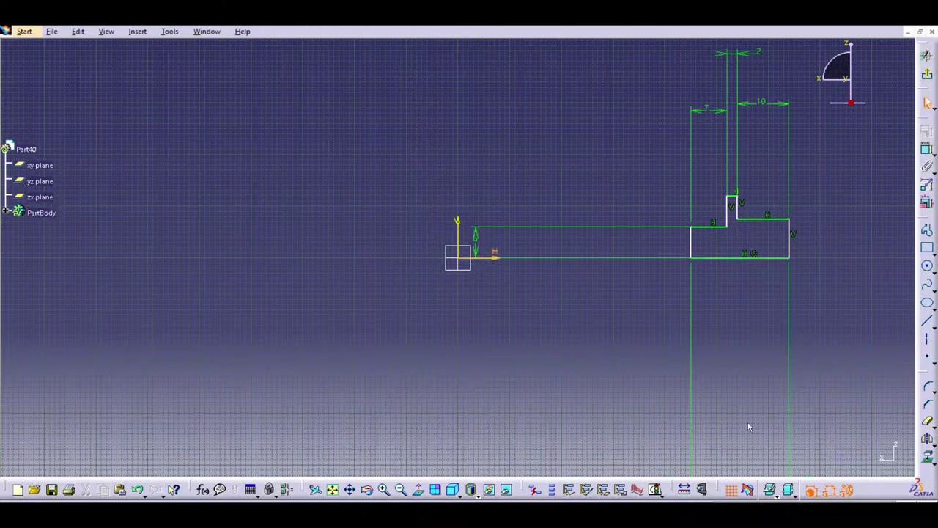
Finish the sketch and revolve the stepped profile 360° about its base line with the Shaft command
left_click(927, 55)
left_click(549, 216)
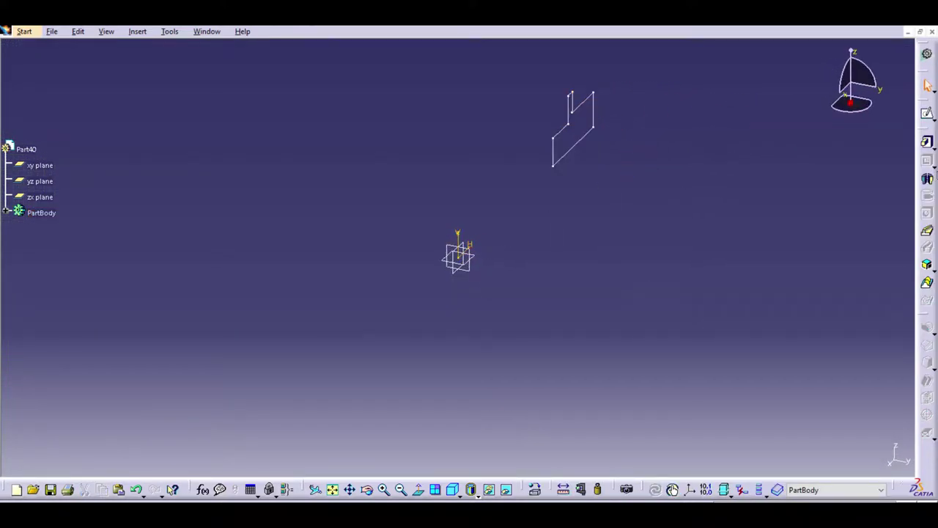
left_click(927, 178)
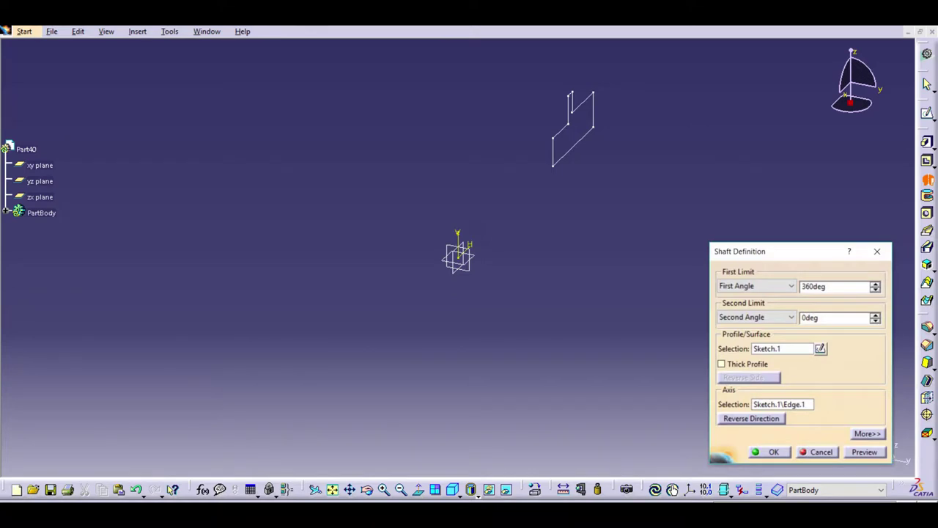
left_click(581, 137)
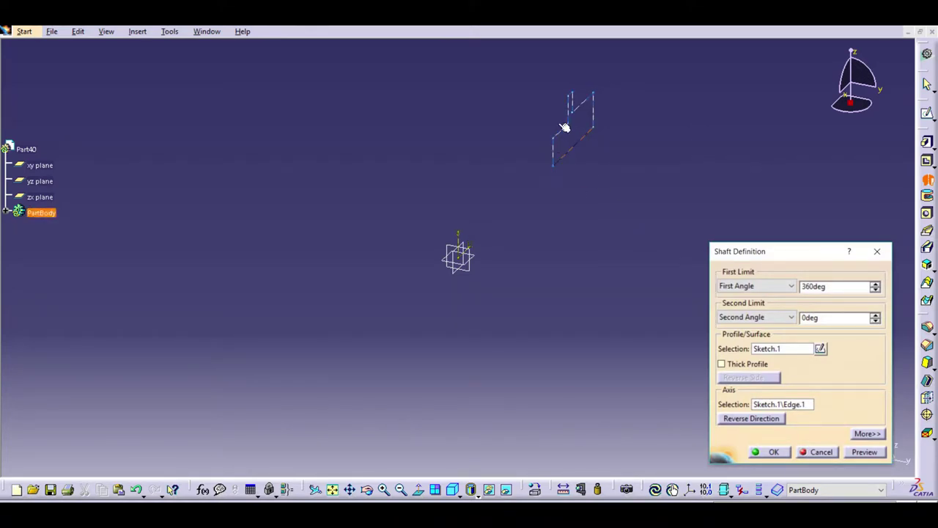
left_click(367, 489)
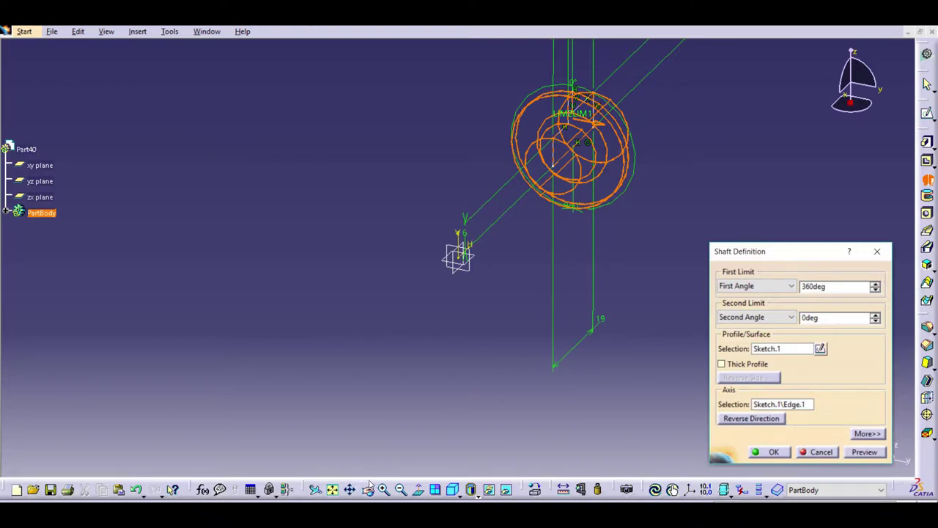
left_click_drag(528, 285, 557, 296)
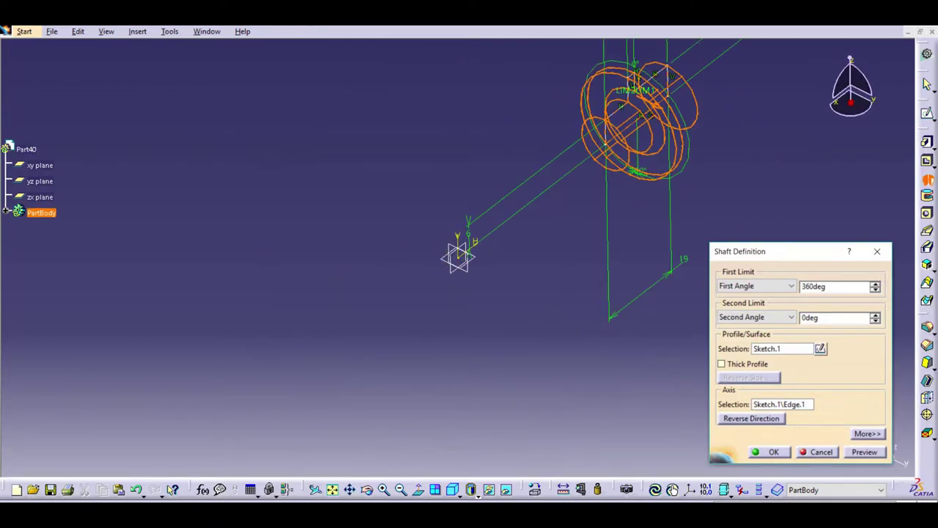
key("Return")
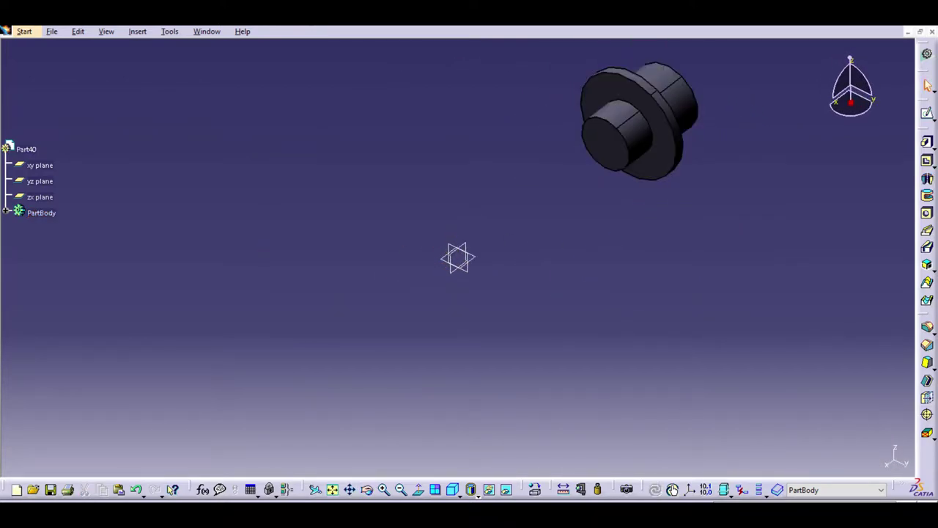
Cut a centred 8 mm diameter Up To Last hole from the end face of the smaller-diameter boss
left_click(350, 489)
left_click_drag(570, 195, 314, 349)
left_click(366, 489)
left_click_drag(460, 279, 447, 248)
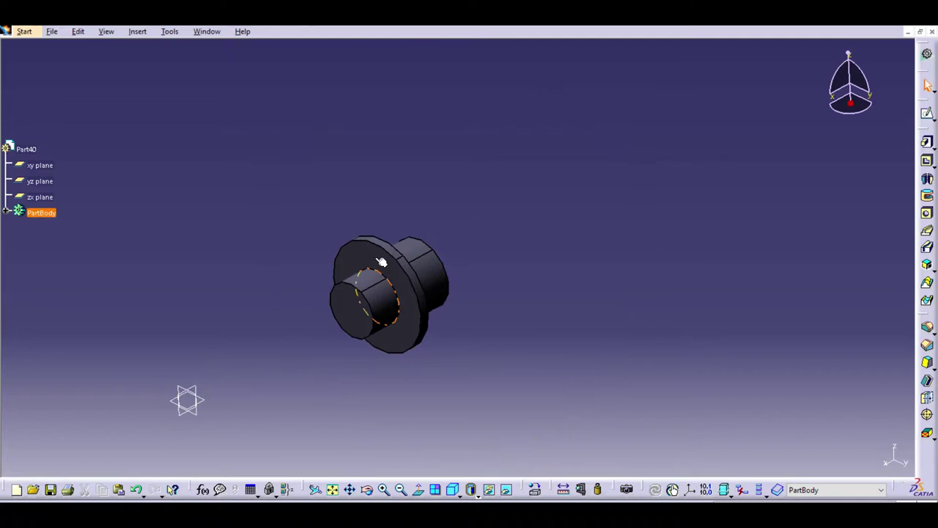
left_click(350, 307)
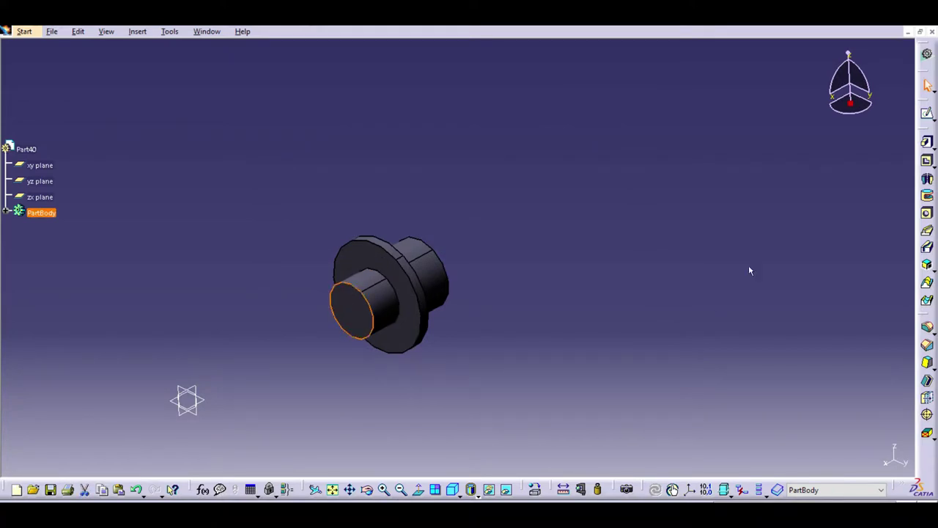
left_click(927, 212)
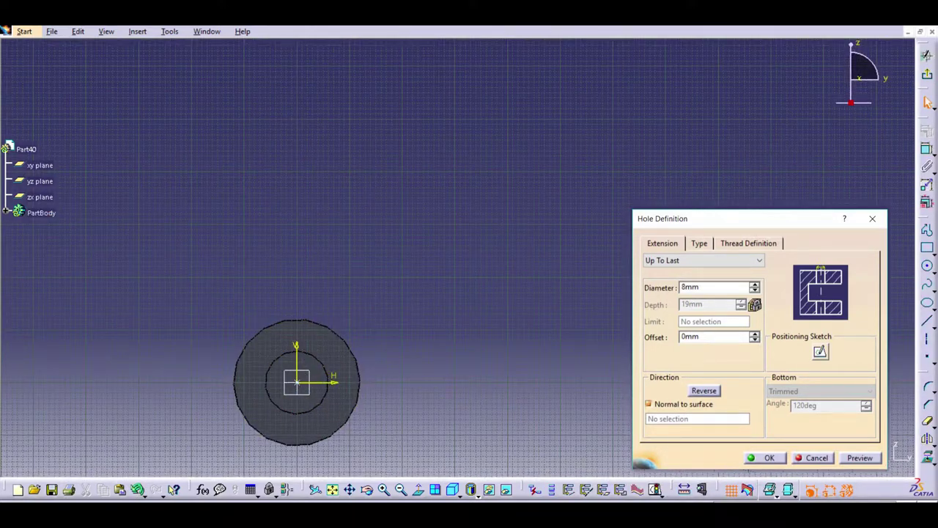
left_click(927, 76)
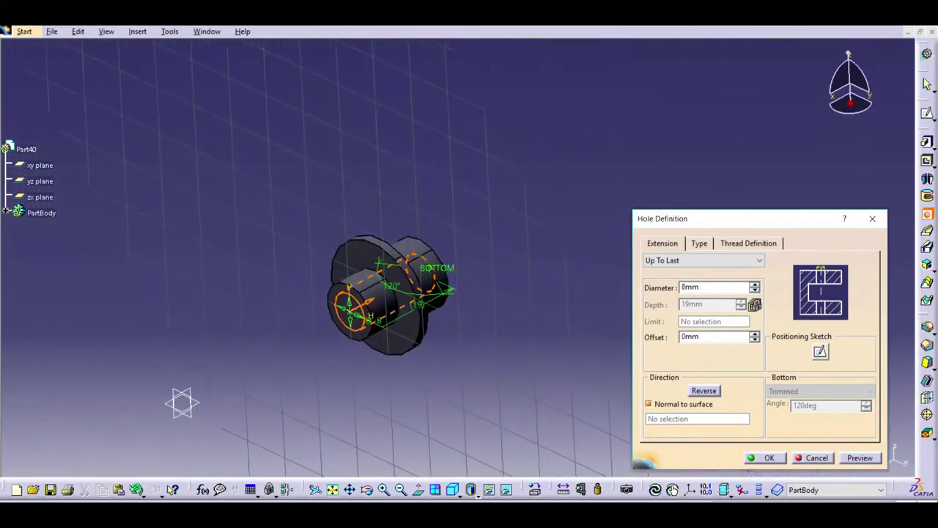
key("Return")
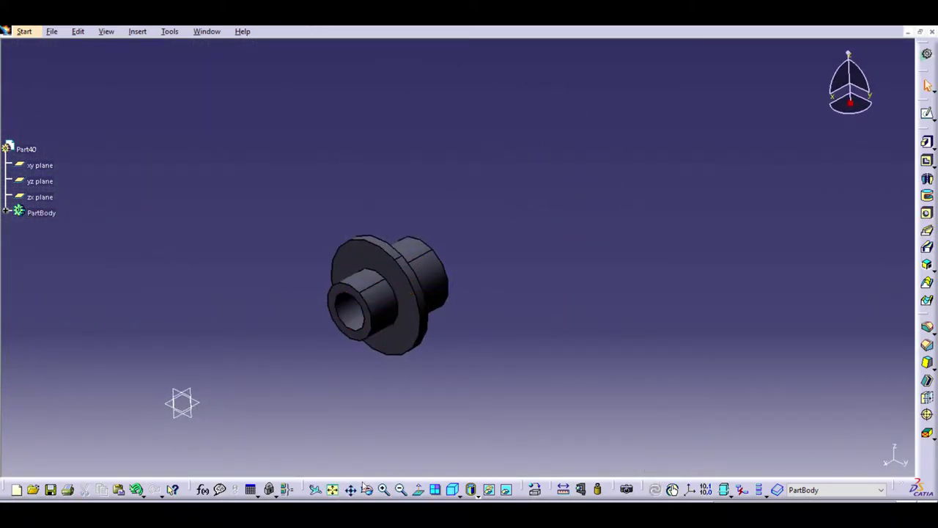
Start a 2 mm diameter Up To Last hole on the flange face around the smaller boss, and open its positioning sketch
left_click(368, 489)
middle_click_drag(333, 405, 322, 354)
left_click(322, 355)
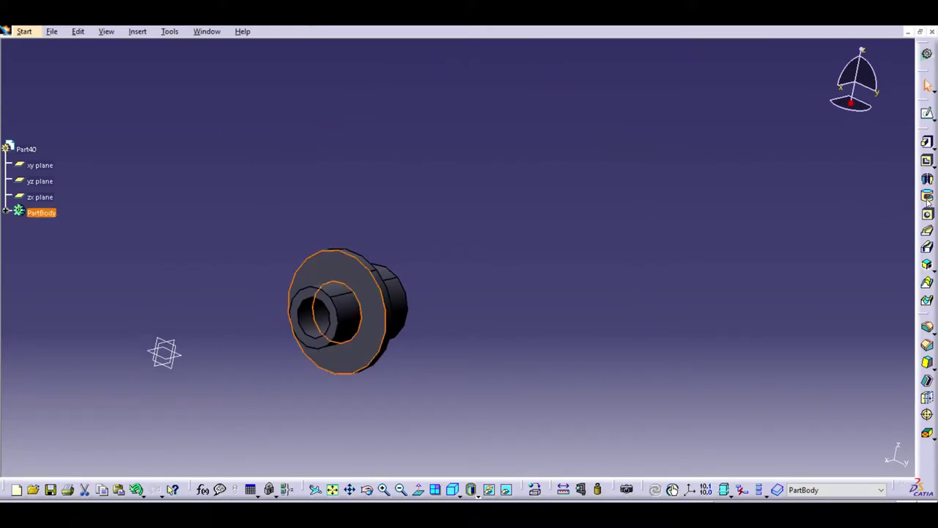
left_click(927, 213)
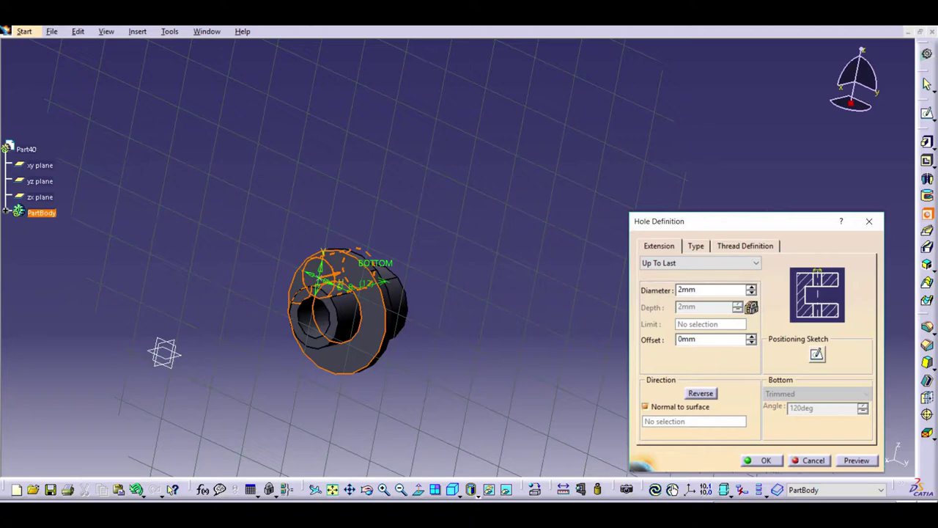
left_click(817, 354)
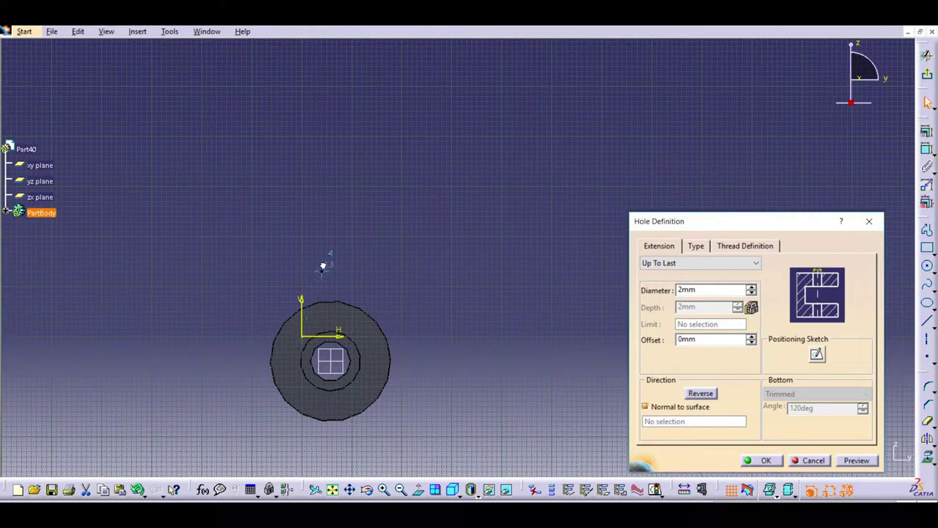
left_click(437, 281)
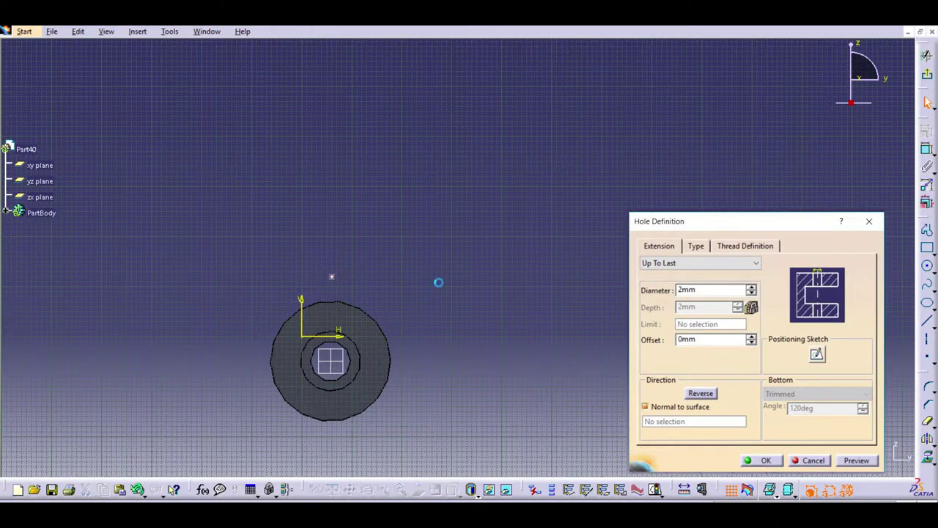
Dimension the hole centre's height above the xy plane as 10 mm
left_click(343, 357)
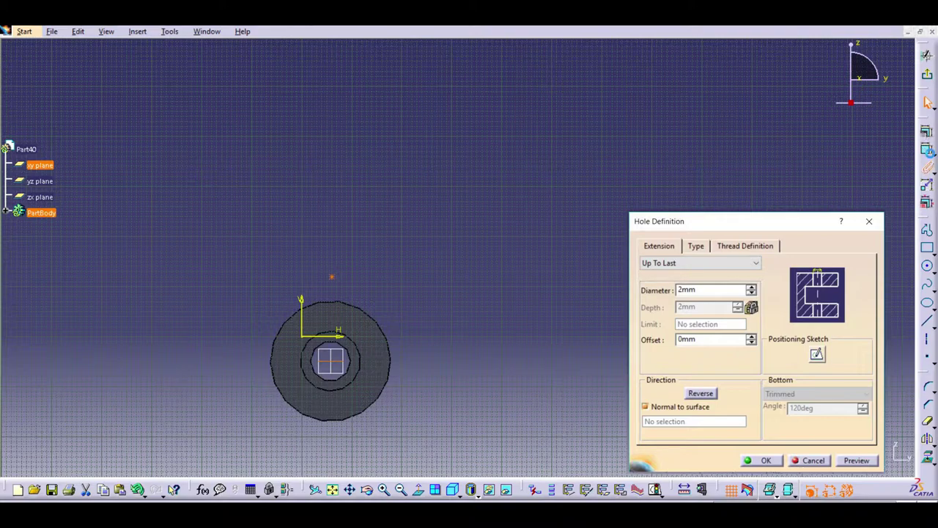
left_click(926, 149)
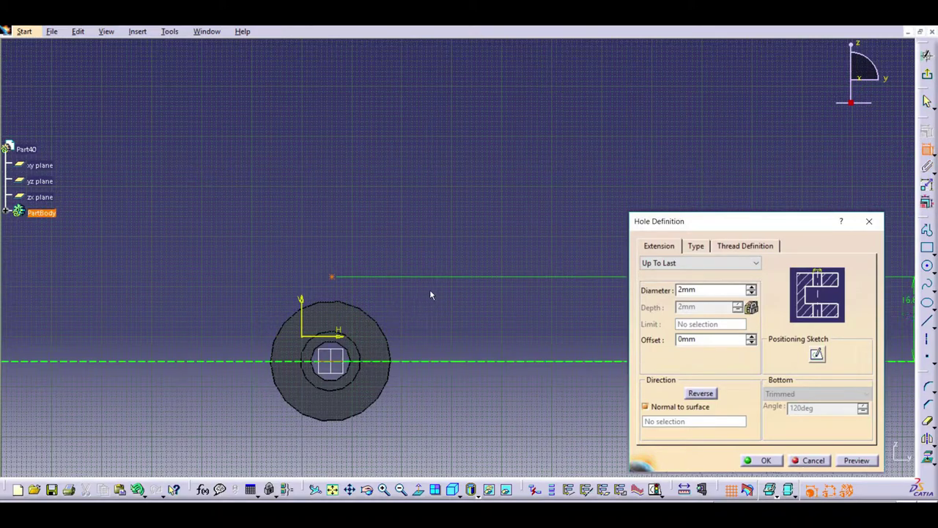
left_click(455, 310)
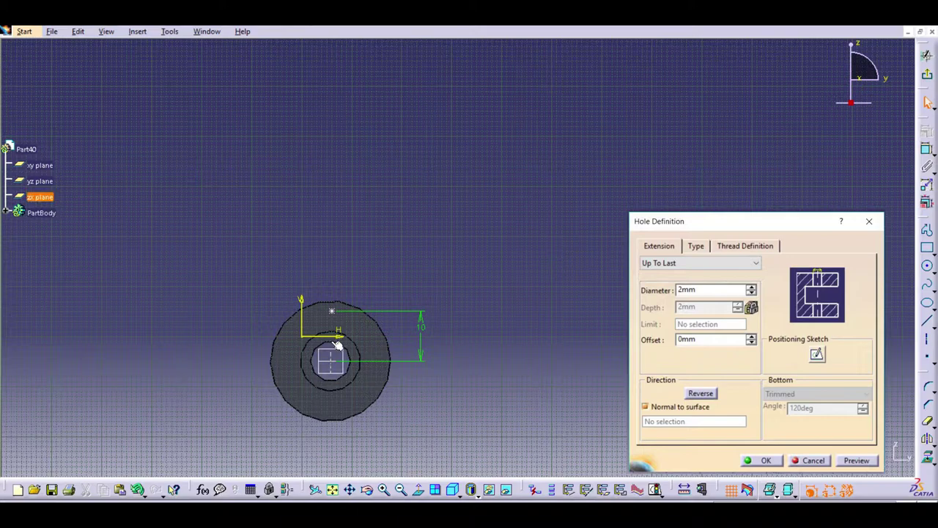
Dimension the hole centre's horizontal offset from the zx plane as 0 and complete the 2 mm flange hole
left_click(334, 344)
left_click(333, 308, "ctrl")
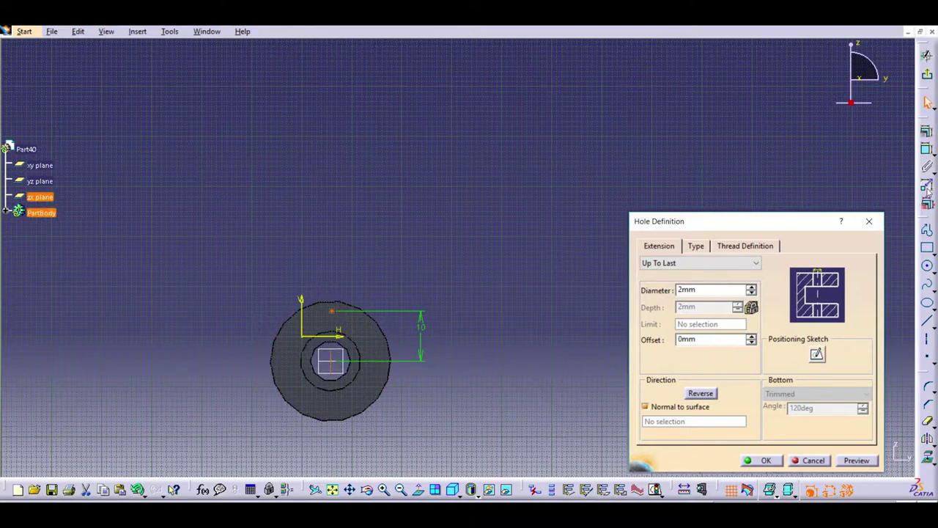
left_click(927, 148)
left_click(434, 243)
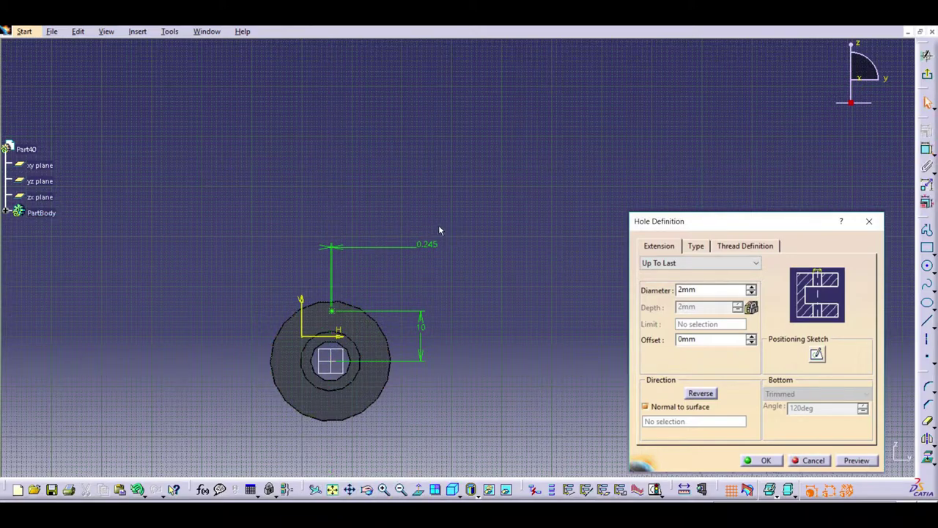
left_click(439, 230)
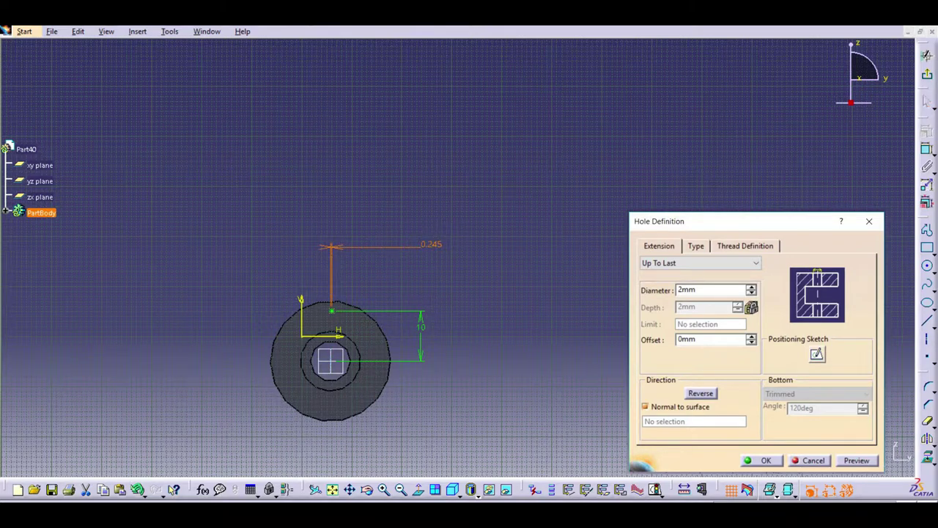
left_click(461, 211)
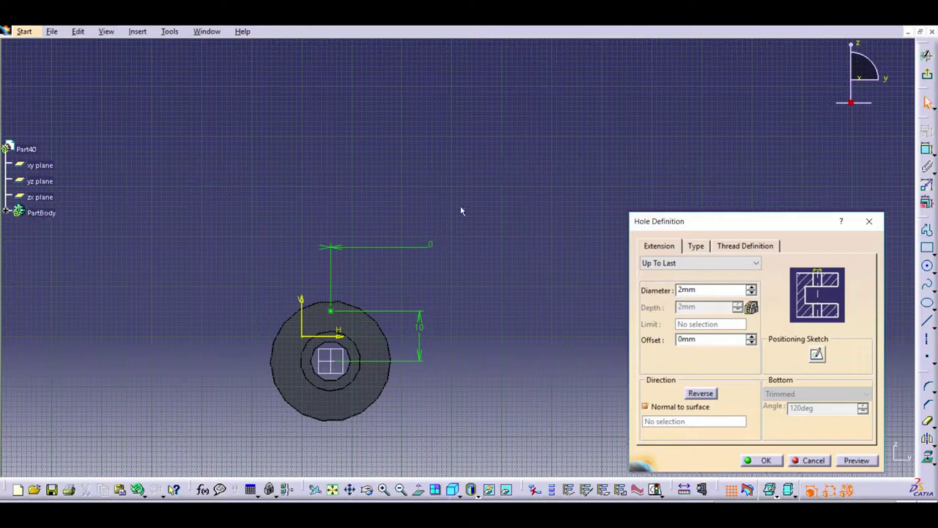
left_click(926, 73)
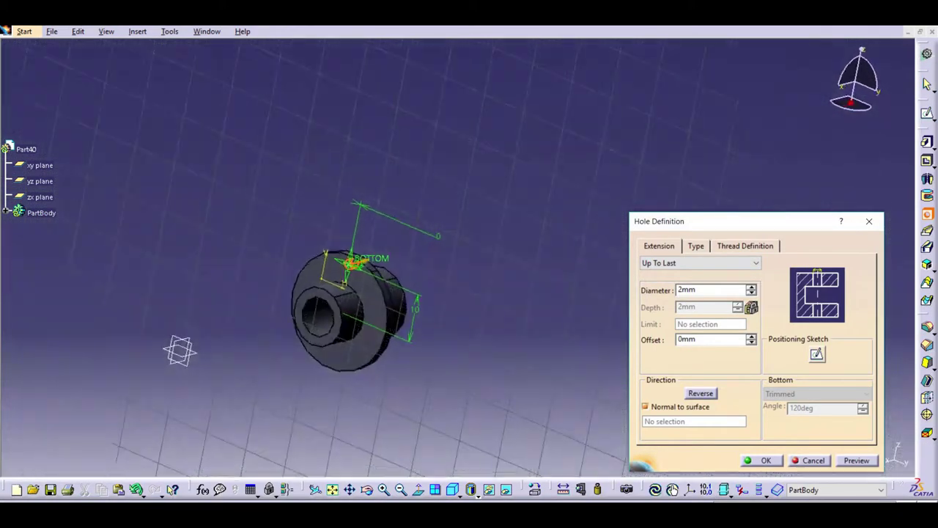
left_click(759, 461)
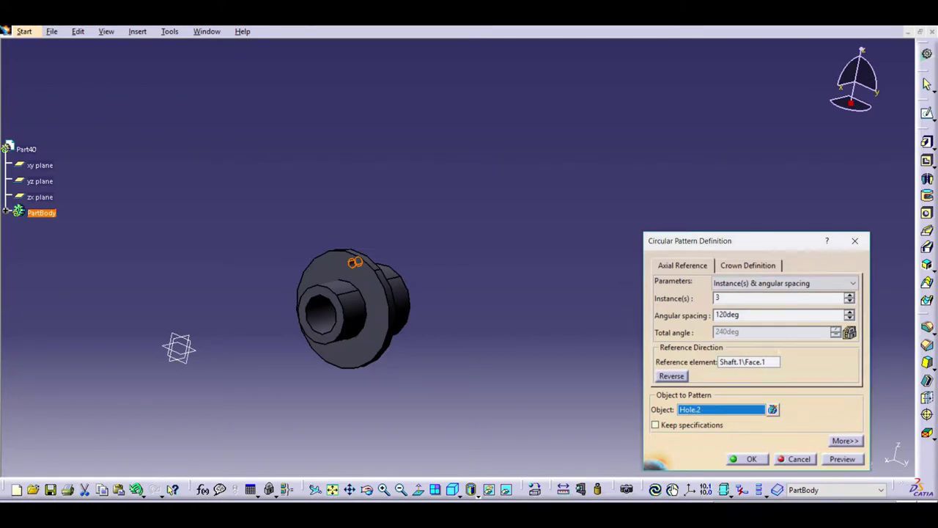
Create a circular pattern of the 2 mm flange hole with 3 instances at 120° spacing, using the flange face as reference
left_click(371, 276)
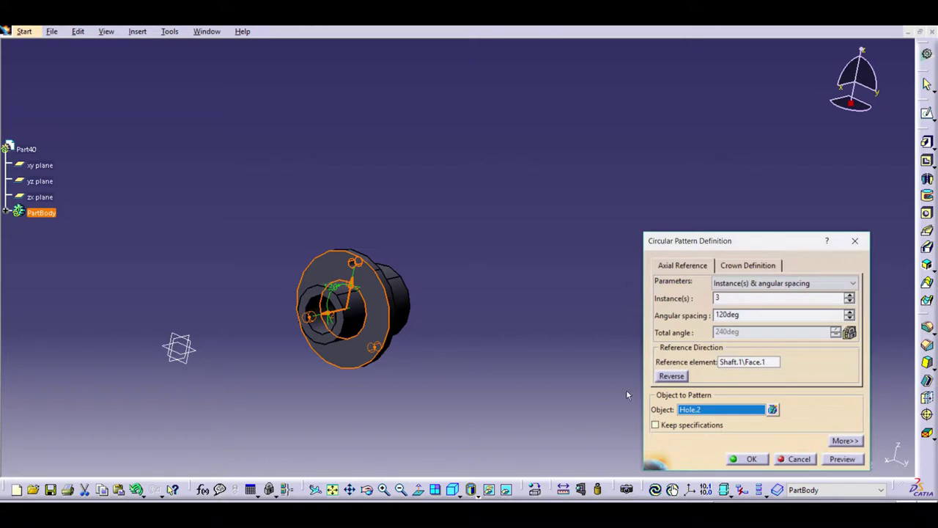
left_click(748, 458)
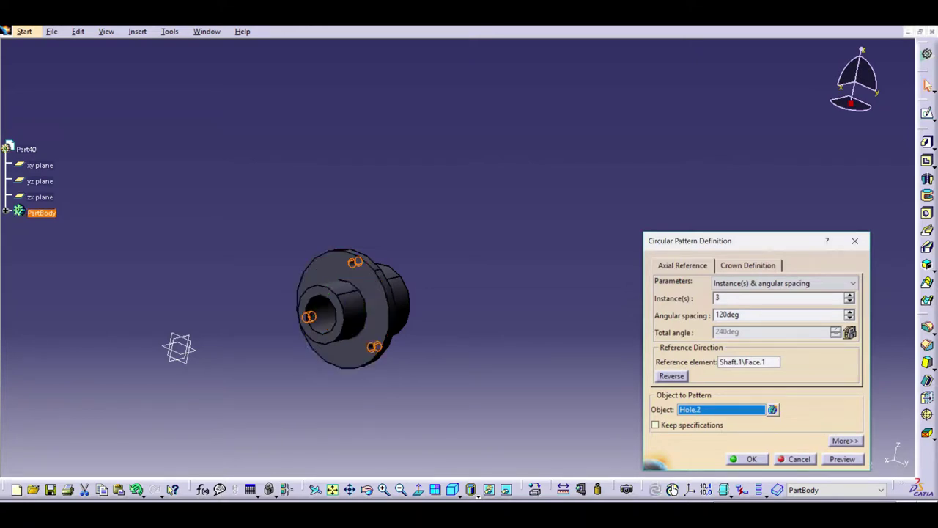
left_click(368, 489)
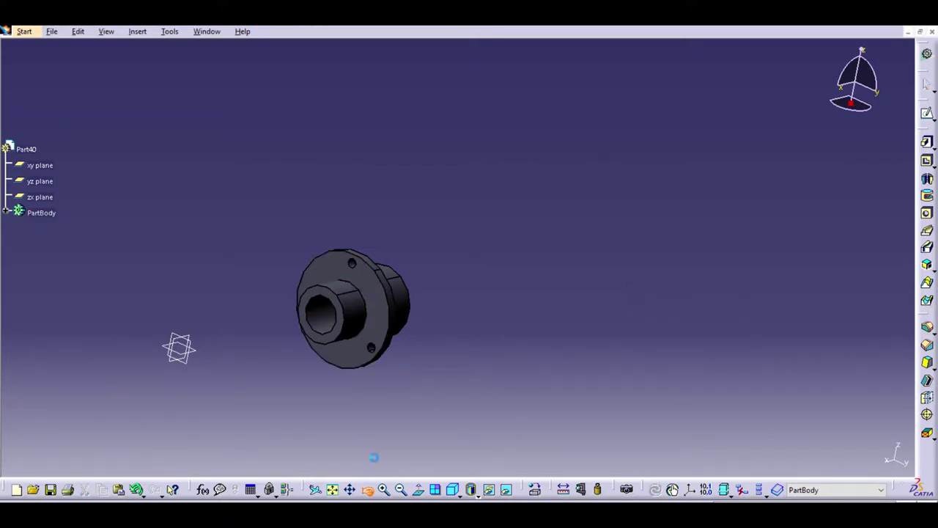
Chamfer the flange's outer rim edge on the larger boss side with a 1 mm length at 45°
left_click_drag(373, 457, 378, 255)
left_click_drag(305, 344, 176, 356)
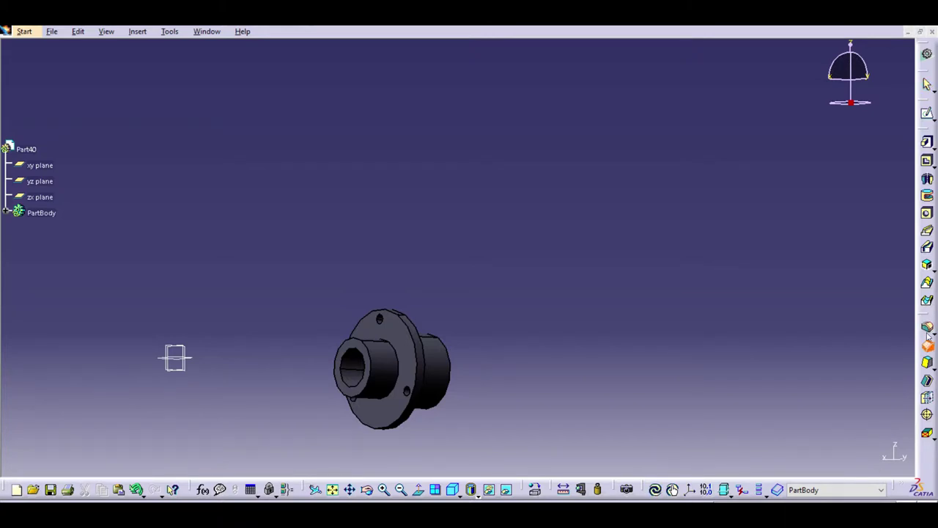
left_click(927, 343)
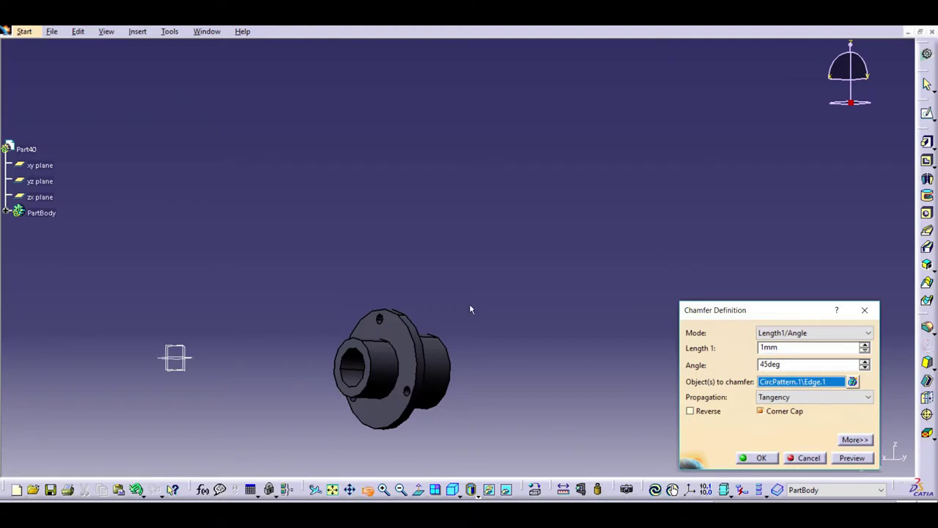
middle_click_drag(471, 308, 356, 278)
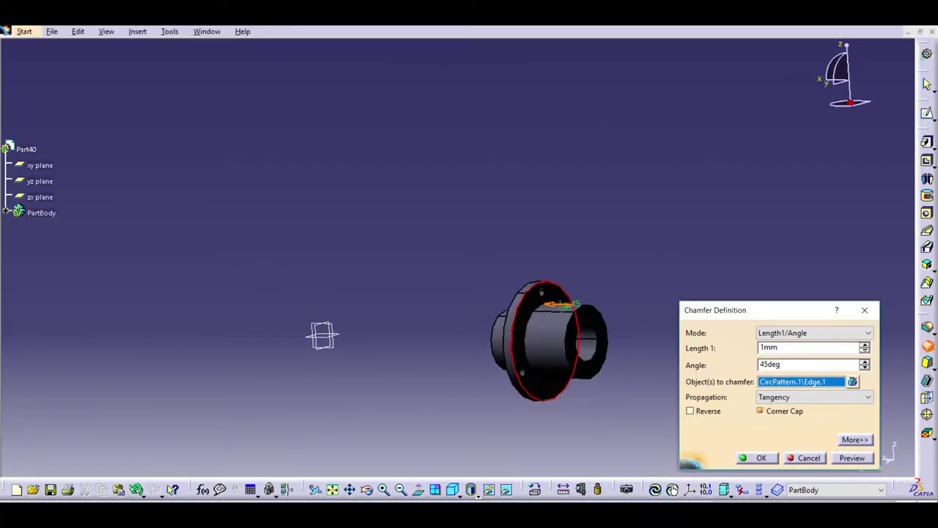
key("Return")
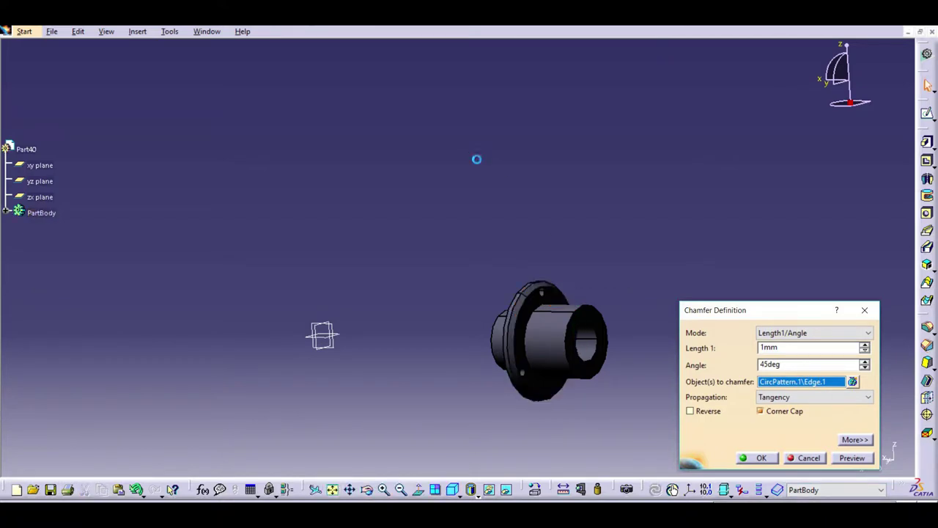
left_click(368, 488)
left_click_drag(684, 204, 724, 196)
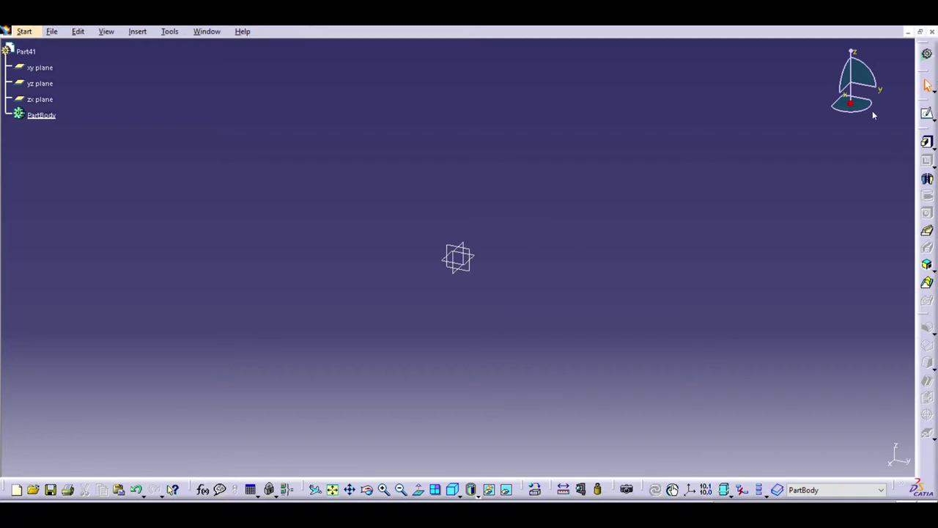
On the zx plane of the new part, sketch a circle centred about 80 mm across and 34 mm above the origin, with a 20 mm diameter
left_click(927, 114)
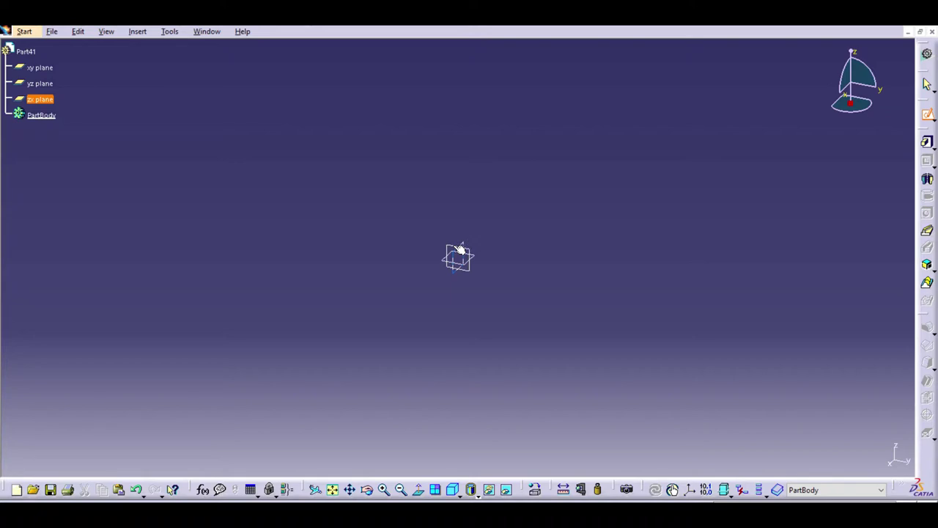
left_click(460, 249)
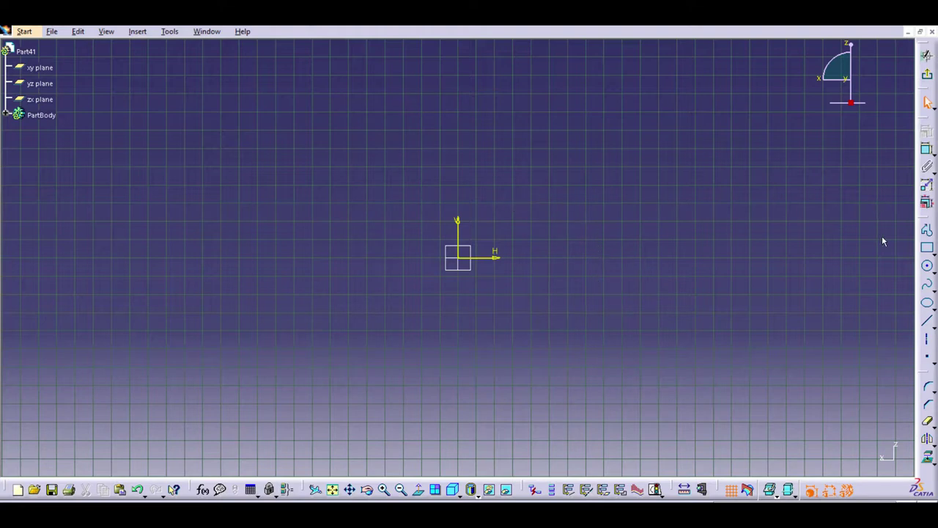
left_click(928, 266)
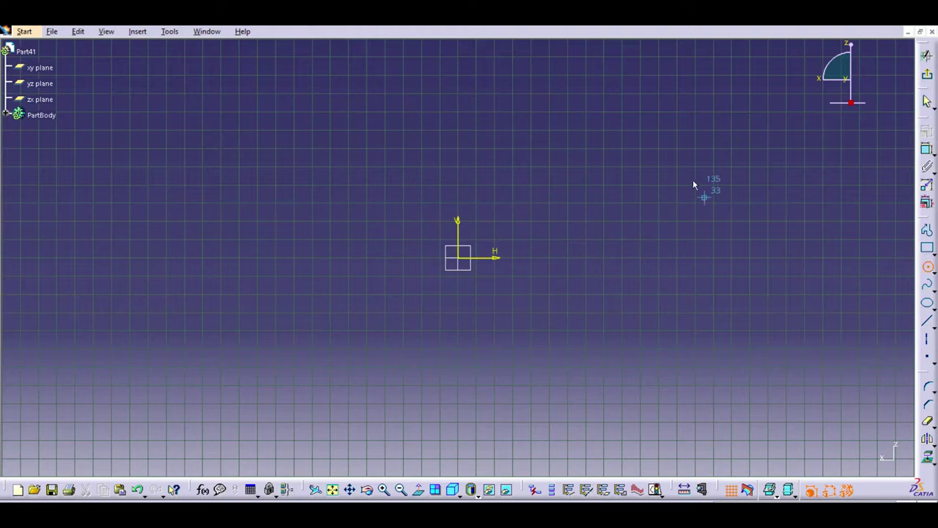
left_click(603, 195)
left_click(647, 213)
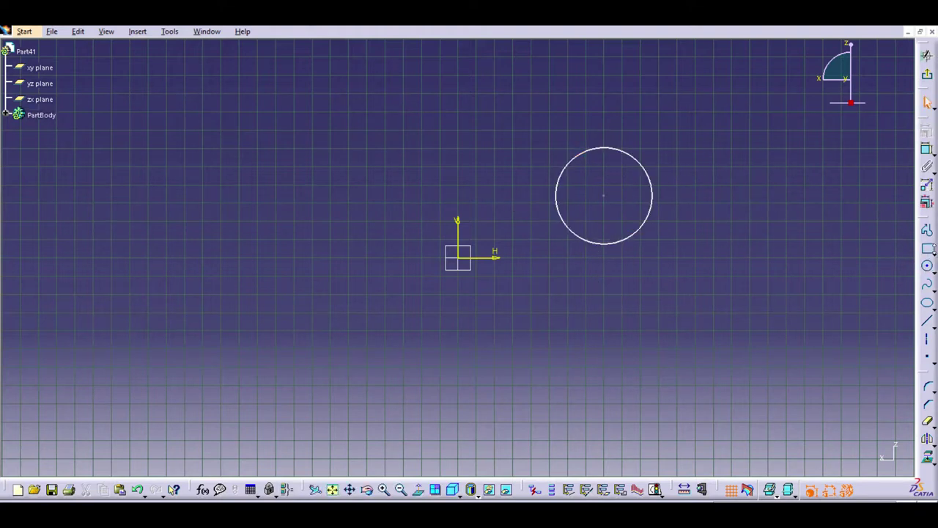
left_click(927, 148)
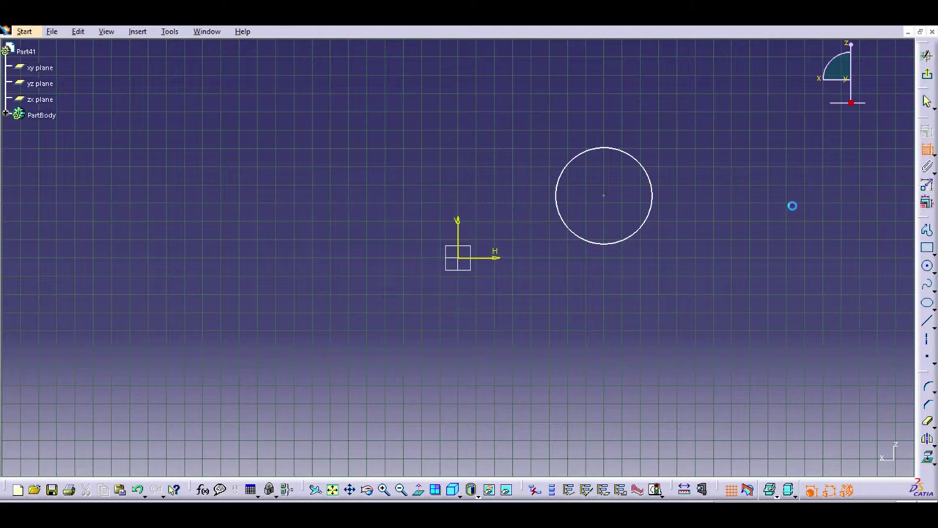
left_click(640, 221)
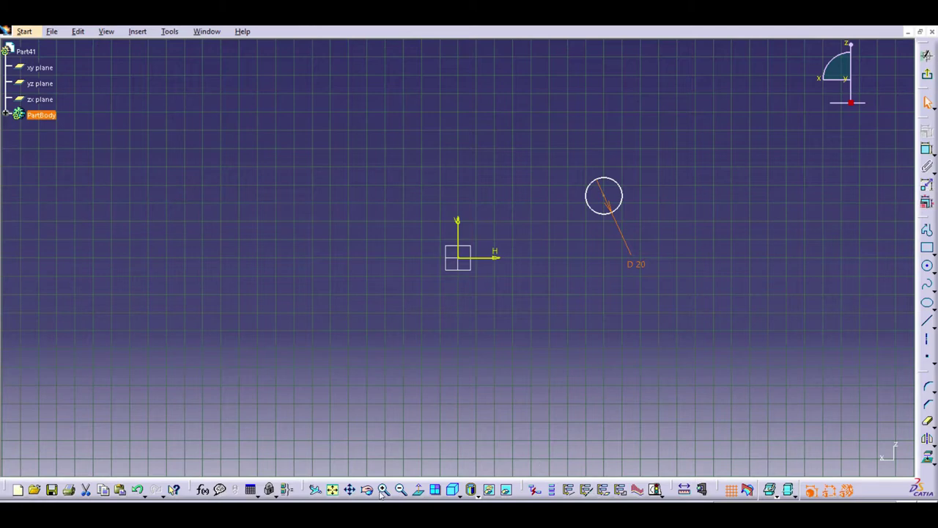
Draw a vertical line and a horizontal line from the circle's centre to its topmost and rightmost points
left_click(383, 489)
left_click(350, 489)
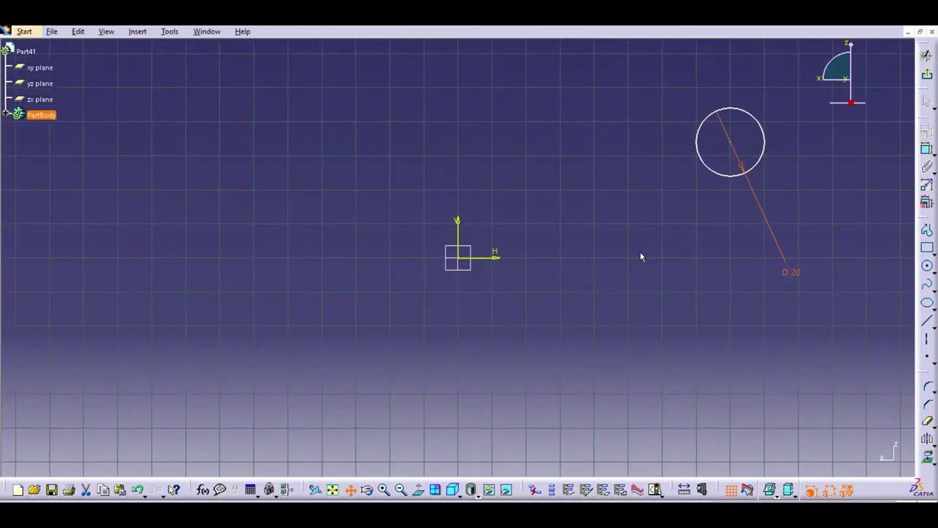
left_click_drag(641, 257, 479, 360)
left_click(927, 321)
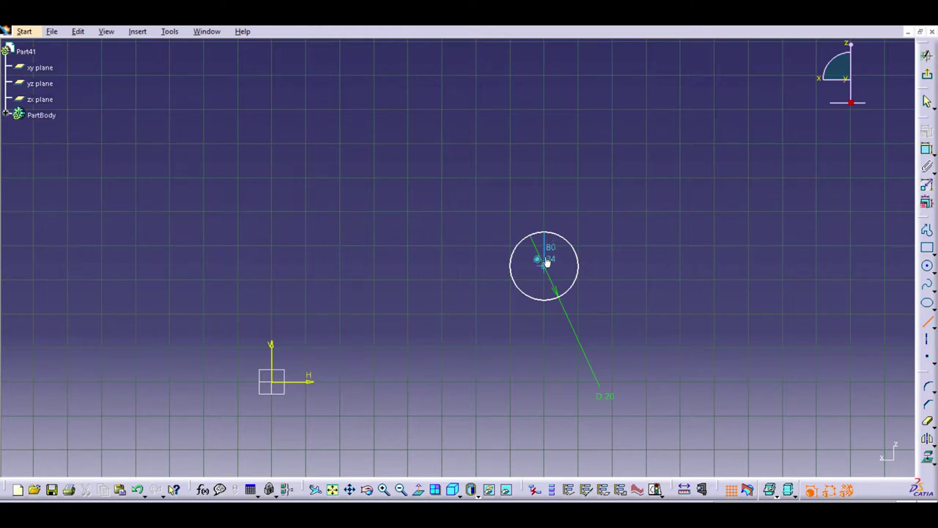
left_click(544, 265)
left_click(543, 233)
left_click(927, 321)
left_click(544, 267)
left_click(582, 264)
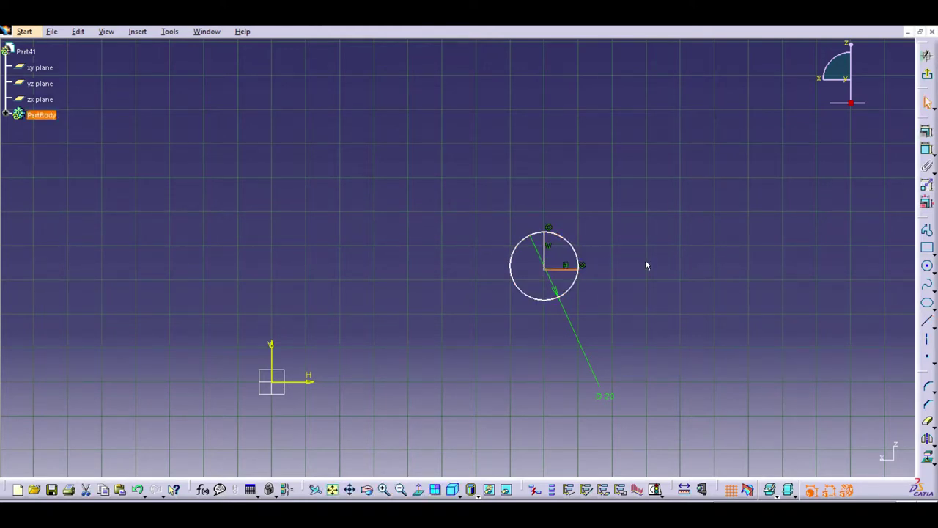
Trim the circle to its upper-right quarter arc and remove the two radius lines
left_click(383, 489)
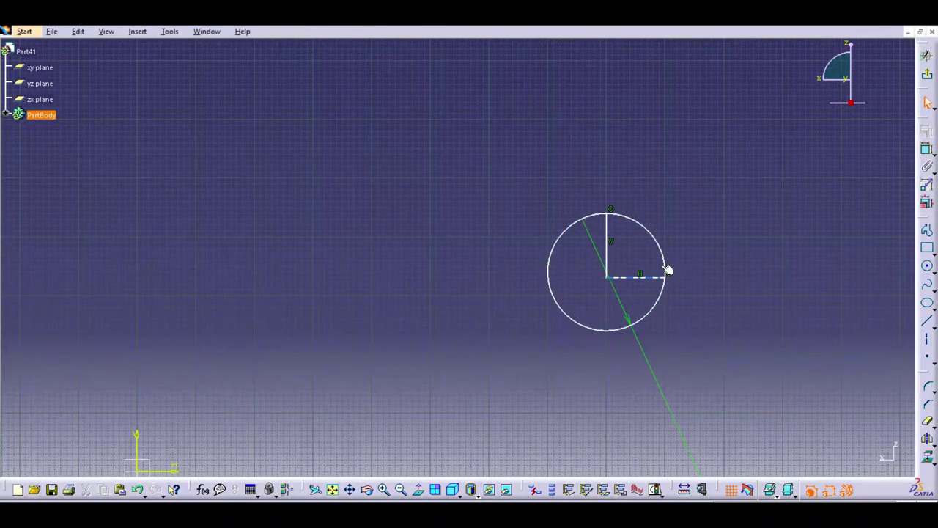
left_click(926, 418)
left_click(658, 300)
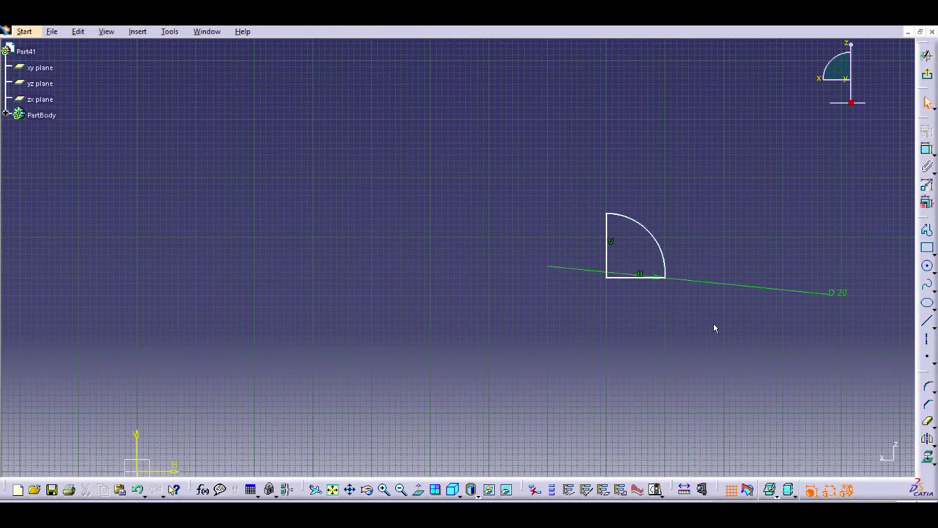
left_click(927, 419)
left_click(644, 275)
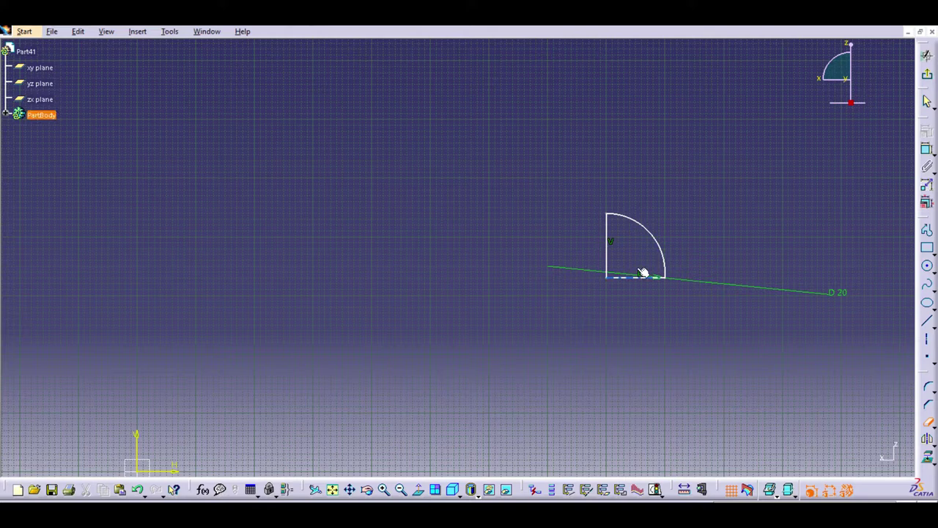
left_click(927, 419)
left_click(608, 233)
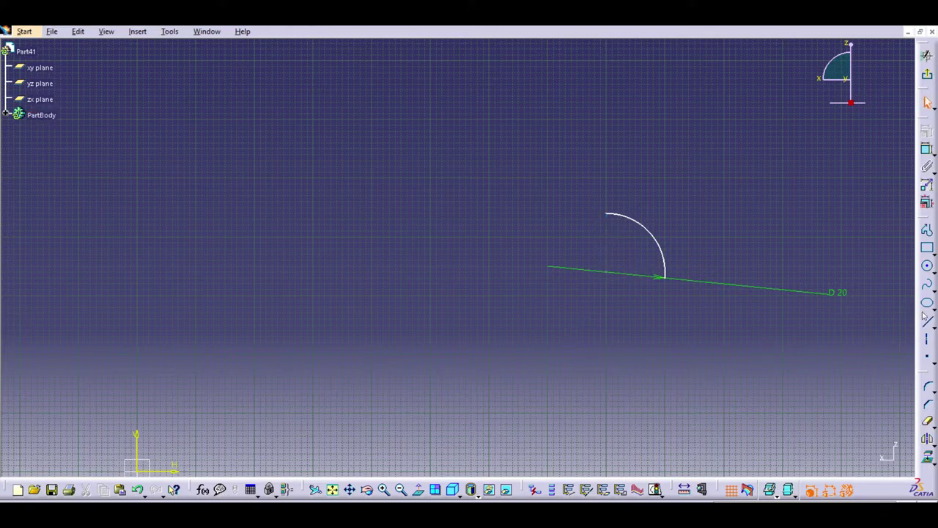
Extend the arc with a horizontal line about 4 mm long from its upper end and a vertical line about 10 mm long from its lower end
left_click(927, 320)
left_click(598, 204)
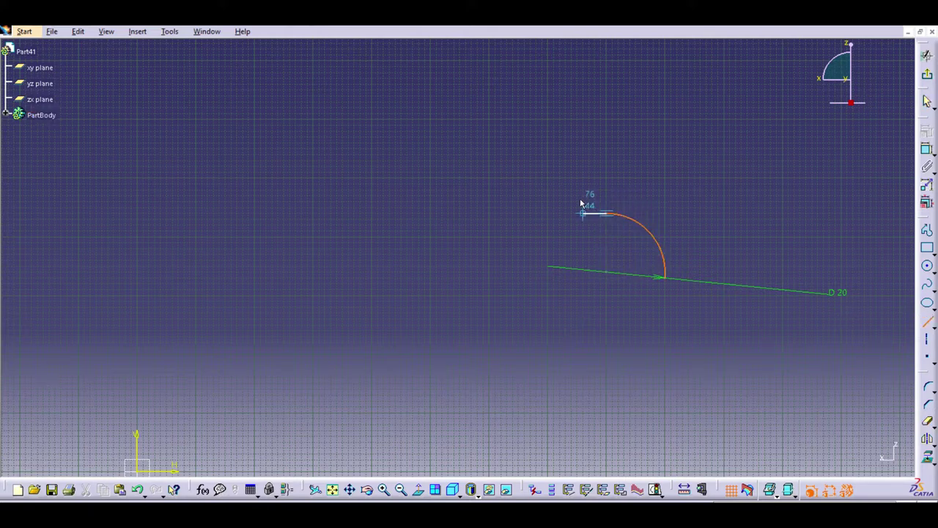
left_click(581, 205)
left_click(927, 320)
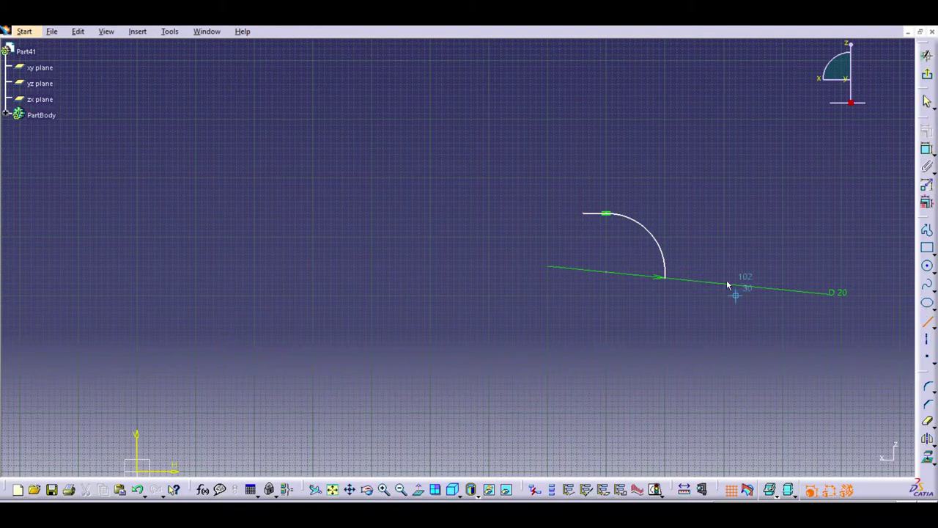
left_click(664, 277)
left_click(665, 335)
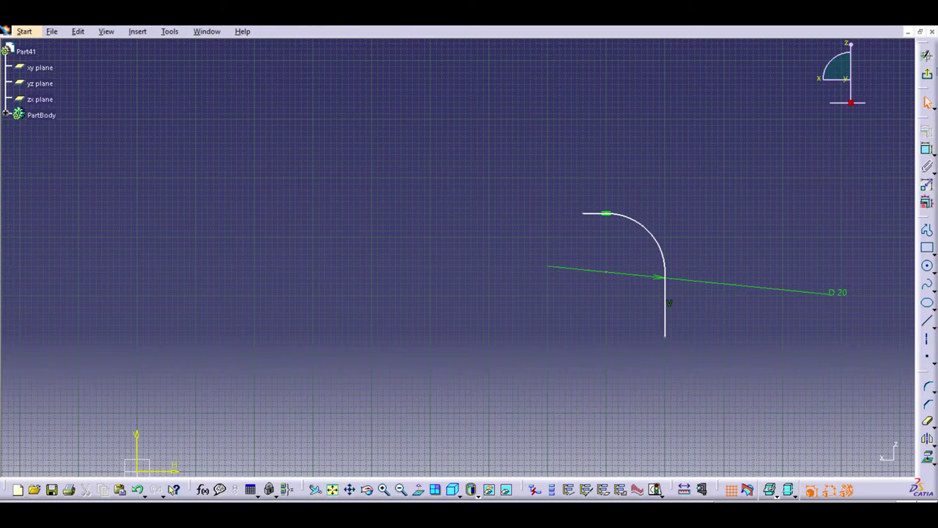
Dimension both the horizontal and the vertical line of the bent path to a length of 5 mm
left_click(595, 209)
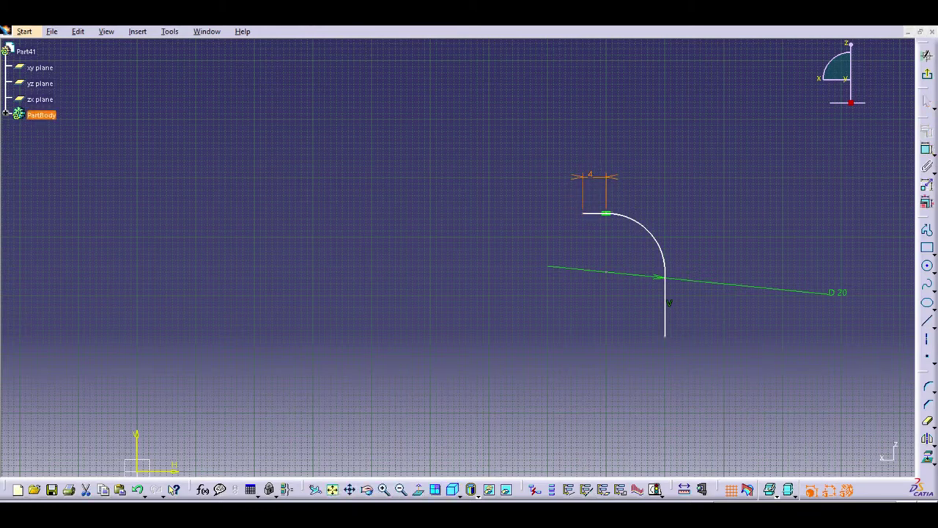
left_click(711, 151)
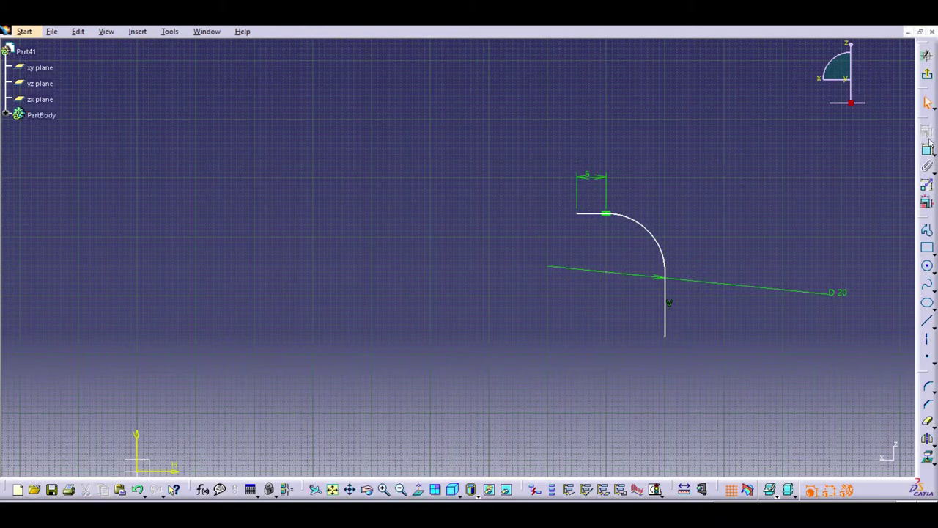
left_click(669, 310)
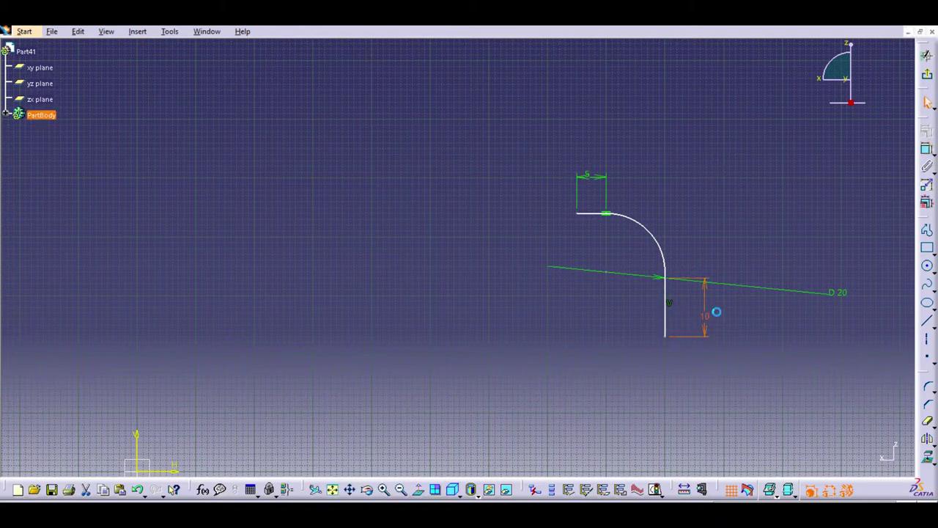
left_click(723, 317)
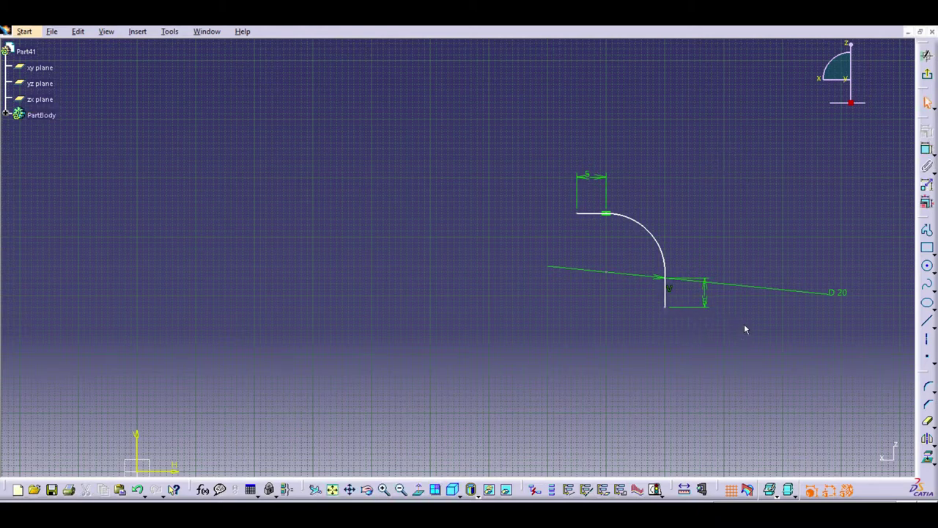
Dimension the horizontal line's free end at distance 0 from the vertical axis and finish the path sketch
left_click(349, 488)
left_click_drag(369, 376, 422, 317)
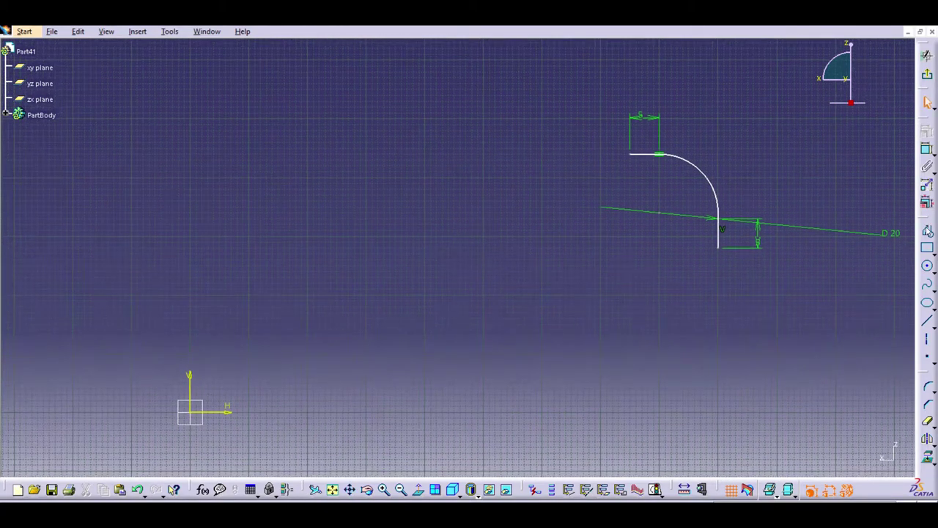
left_click(632, 149)
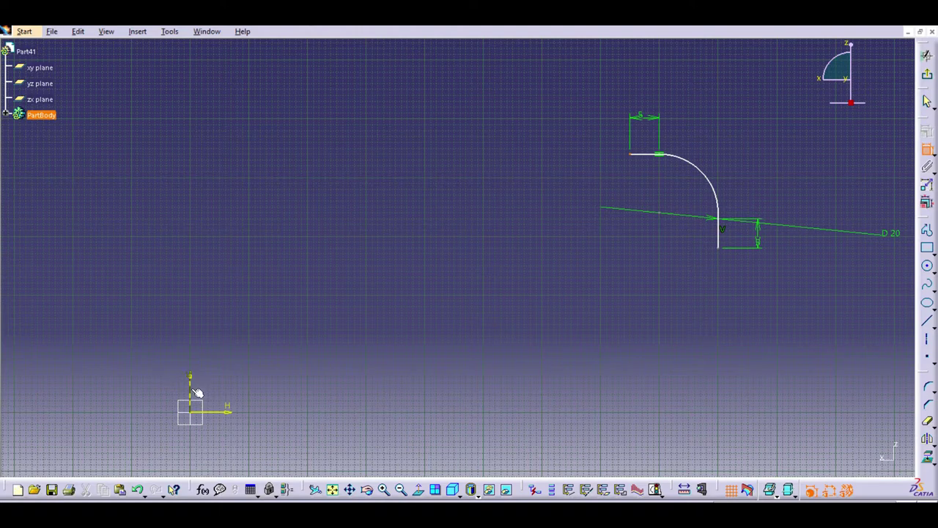
mouse_move(198, 385)
left_mouse_down()
mouse_move(335, 397)
mouse_move(342, 409)
left_mouse_up()
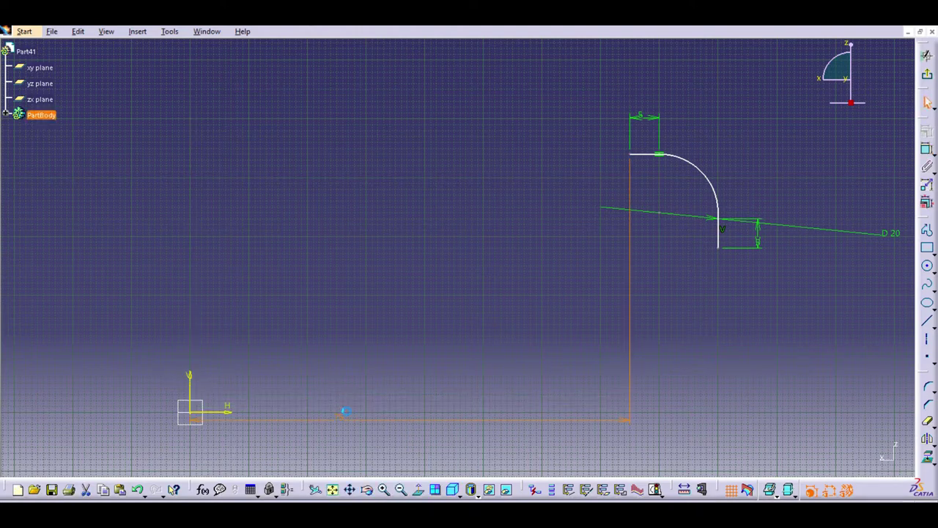
key("Return")
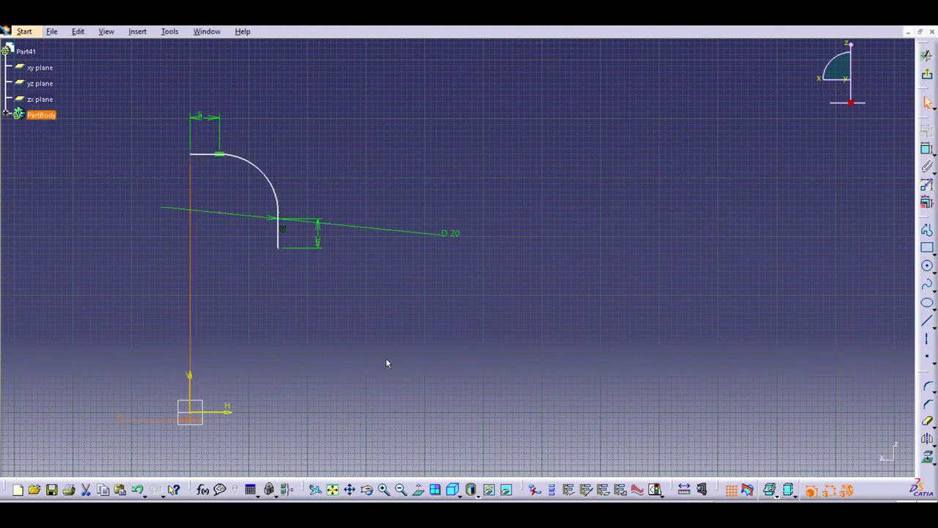
left_click(401, 337)
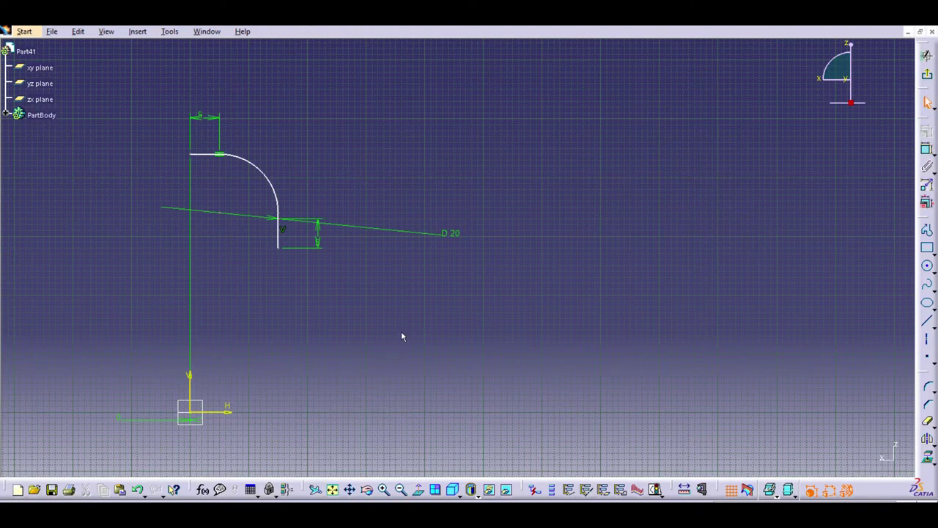
left_click(928, 73)
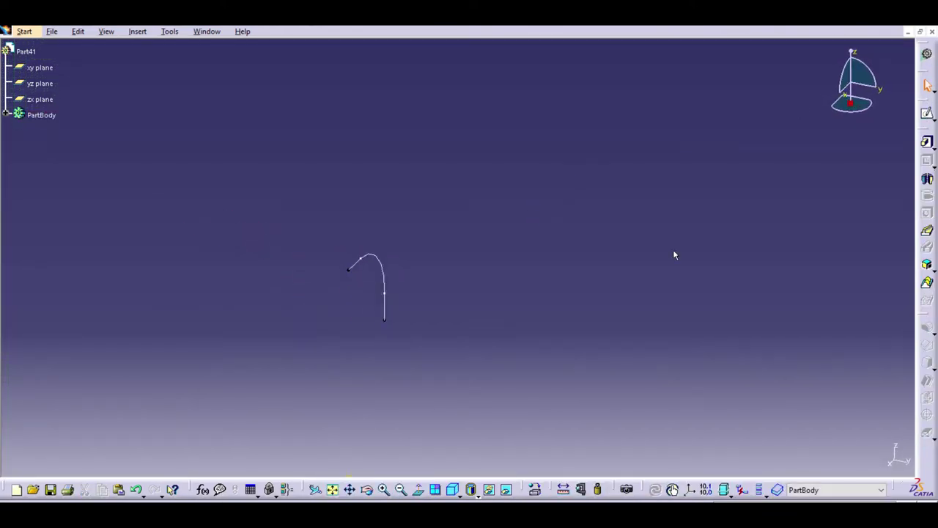
Start a new sketch on the yz plane and draw a circle beside the upper end of the bent path
left_click(928, 110)
left_click(351, 490)
left_click_drag(382, 413, 459, 272)
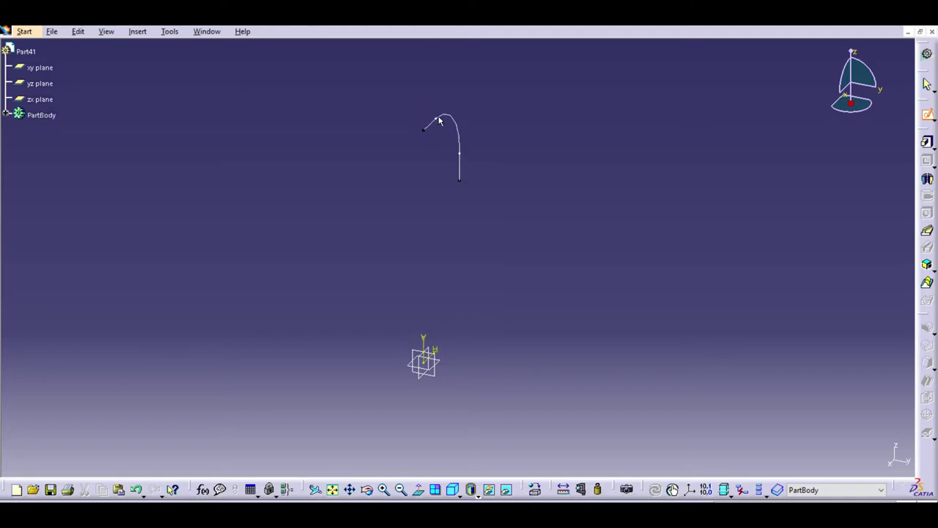
left_click(421, 342)
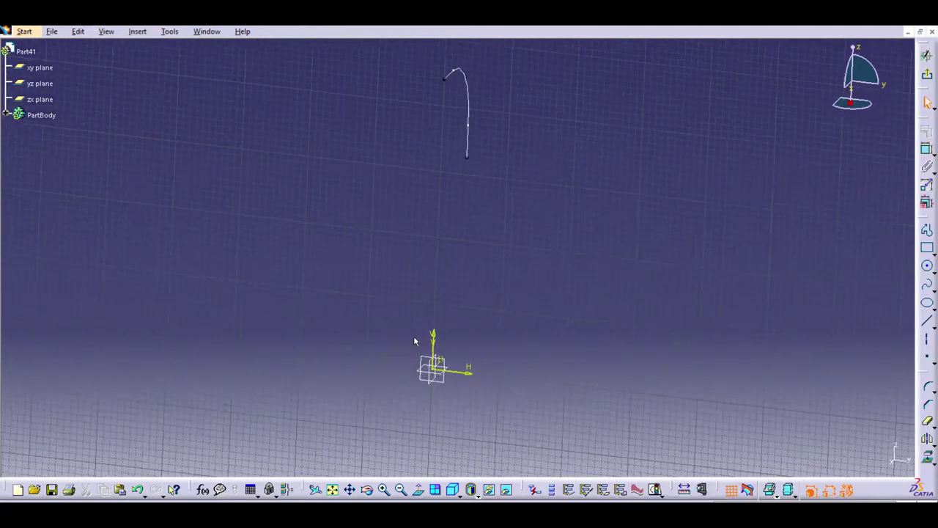
left_click(928, 265)
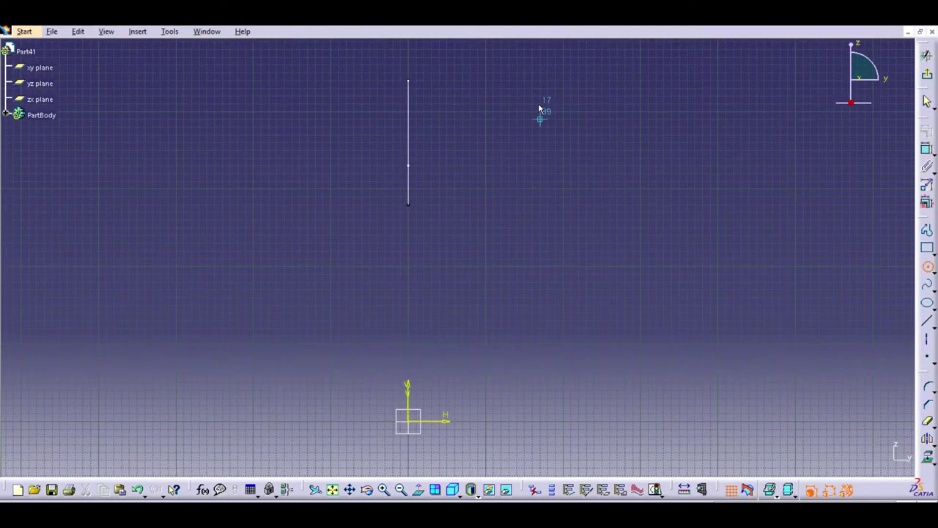
left_click(478, 73)
left_click(496, 93)
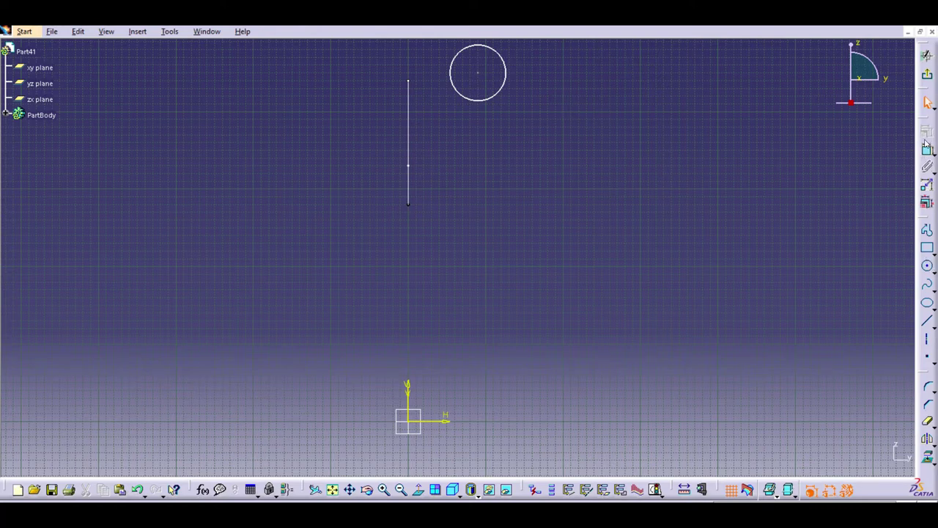
Dimension the profile circle's diameter to 4 mm and draw a smaller concentric circle inside it
left_click(494, 90)
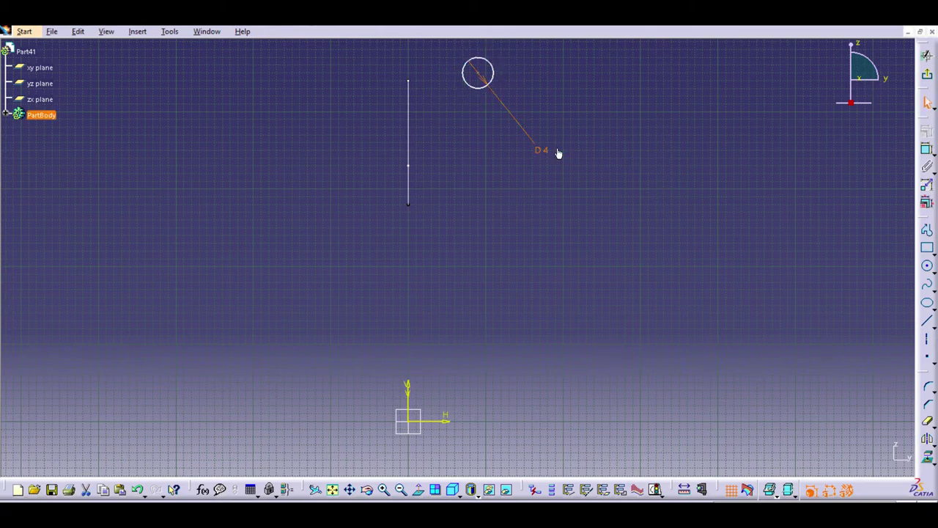
left_click(927, 266)
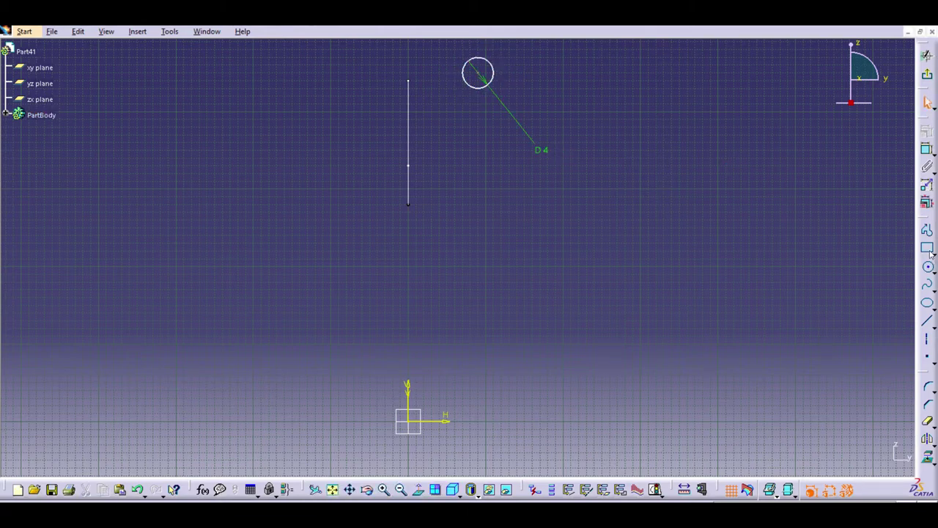
left_click(478, 72)
left_click(486, 65)
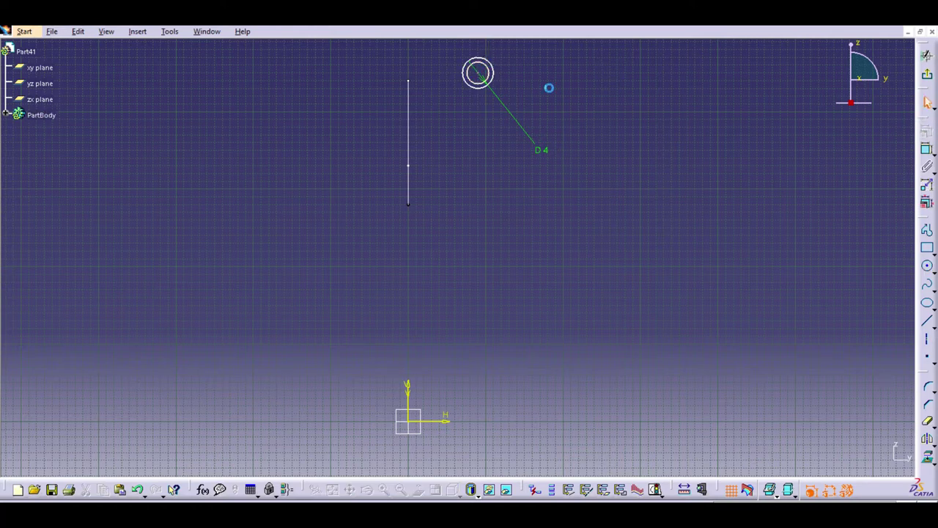
Dimension the inner circle's diameter to 3 mm
left_click(926, 149)
left_click(488, 70)
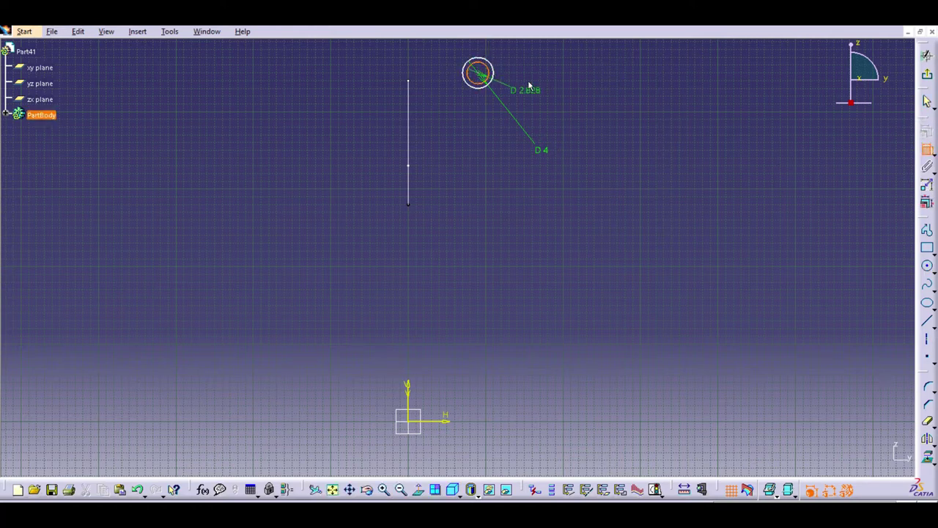
left_click(554, 97)
double_click(554, 96)
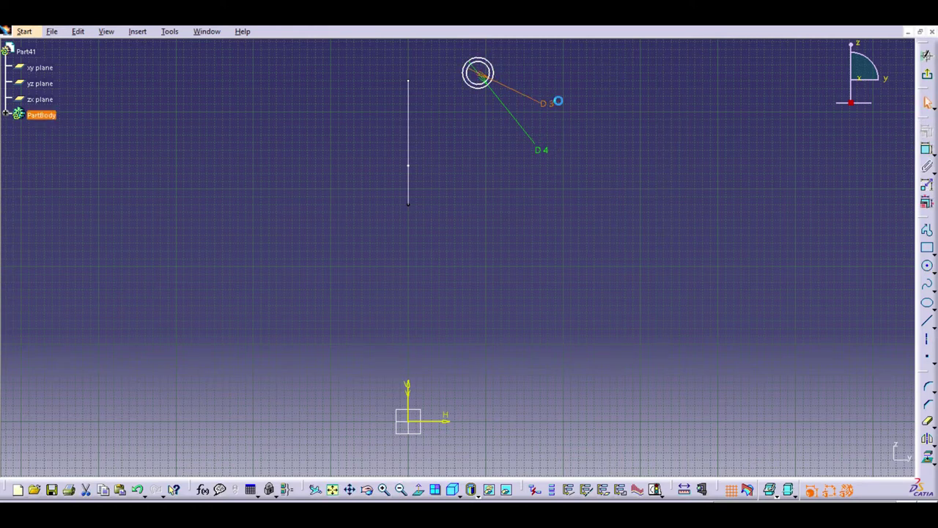
left_click(646, 124)
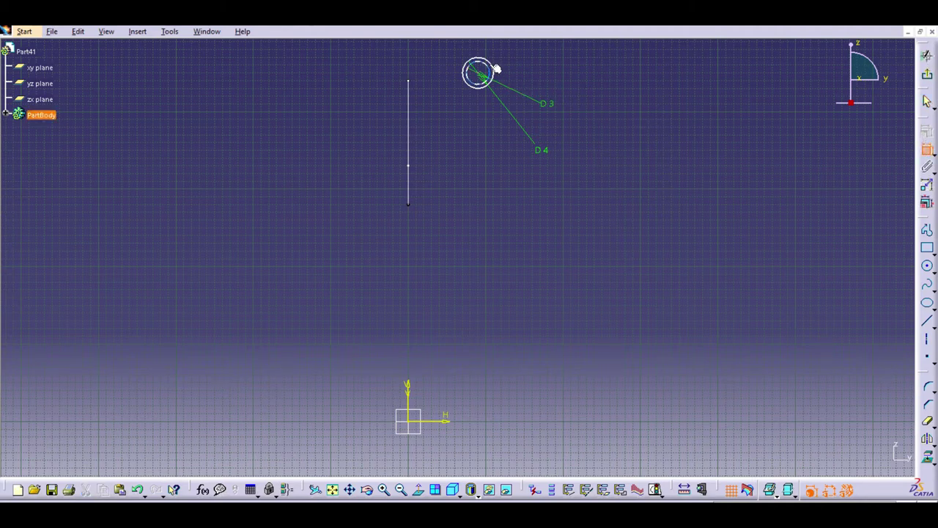
Dimension the circles' centre at distance 0 from the upper end of the bent path and finish the profile sketch
left_click(408, 80)
left_click(495, 267)
double_click(493, 266)
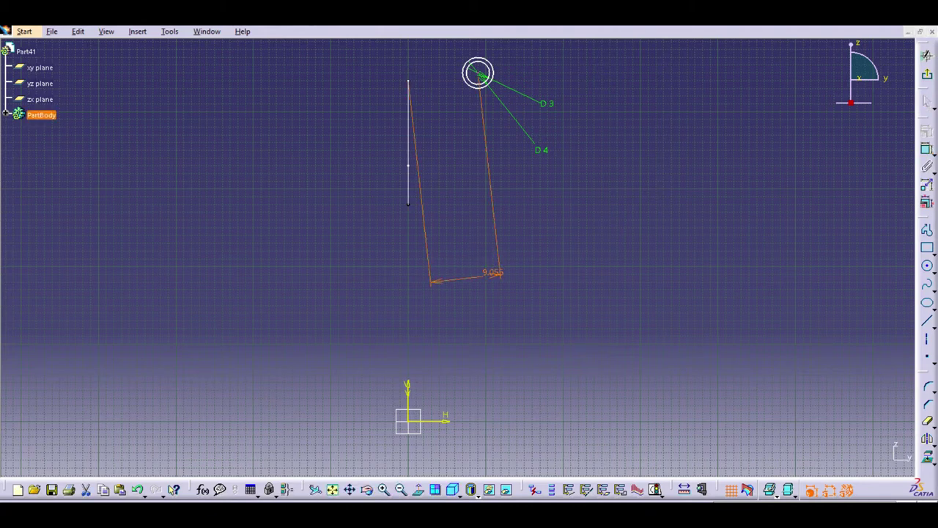
key("Return")
left_click(492, 262)
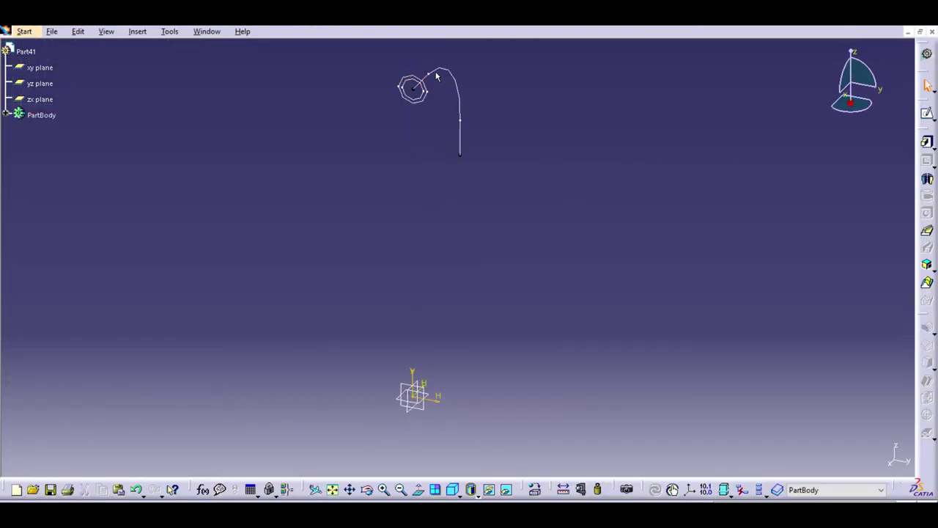
Create a Rib with the two-circle sketch as profile and the bent path as center curve, keeping the angle, and show it in isometric view
left_click(350, 489)
left_click_drag(400, 193, 446, 289)
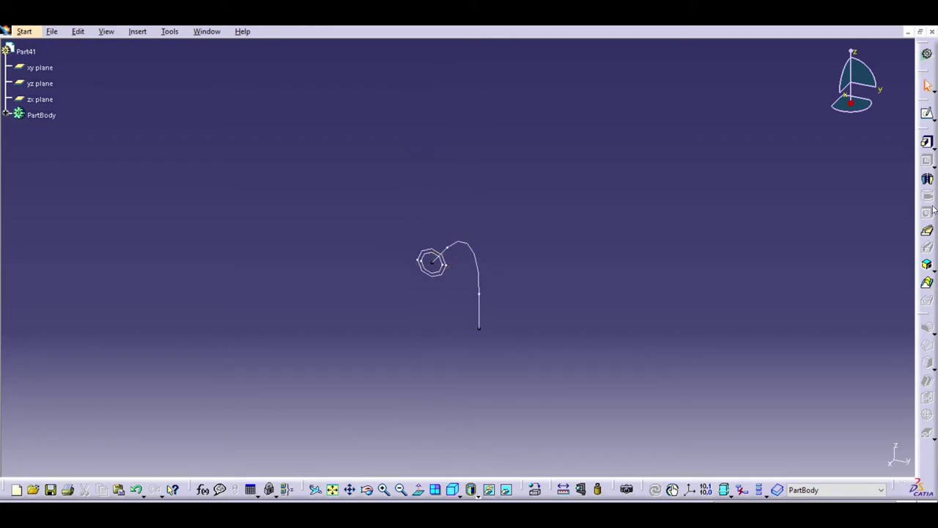
left_click(927, 230)
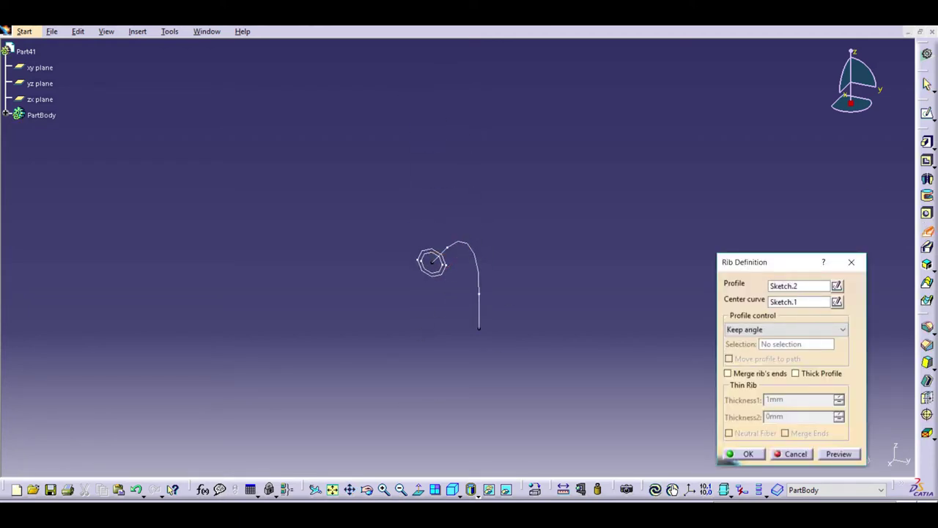
left_click(448, 254)
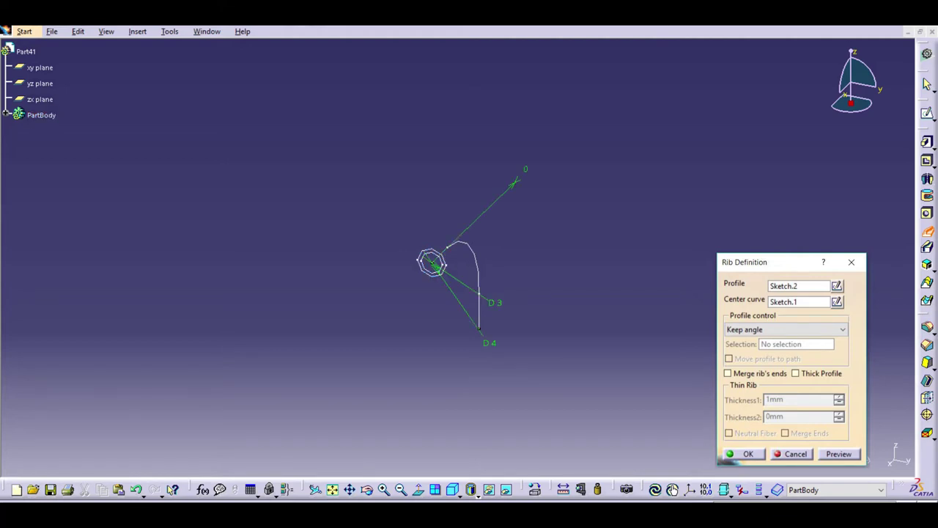
left_click(479, 247)
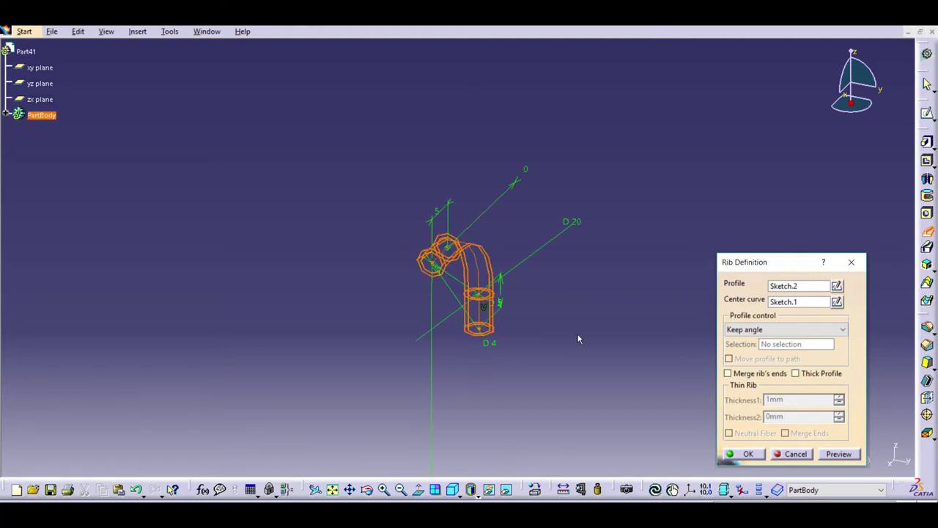
left_click(746, 453)
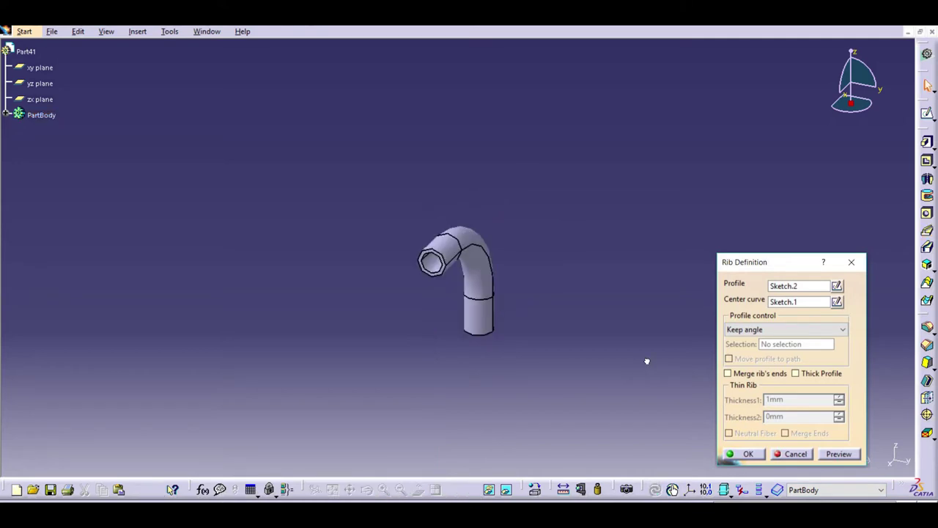
left_click(453, 489)
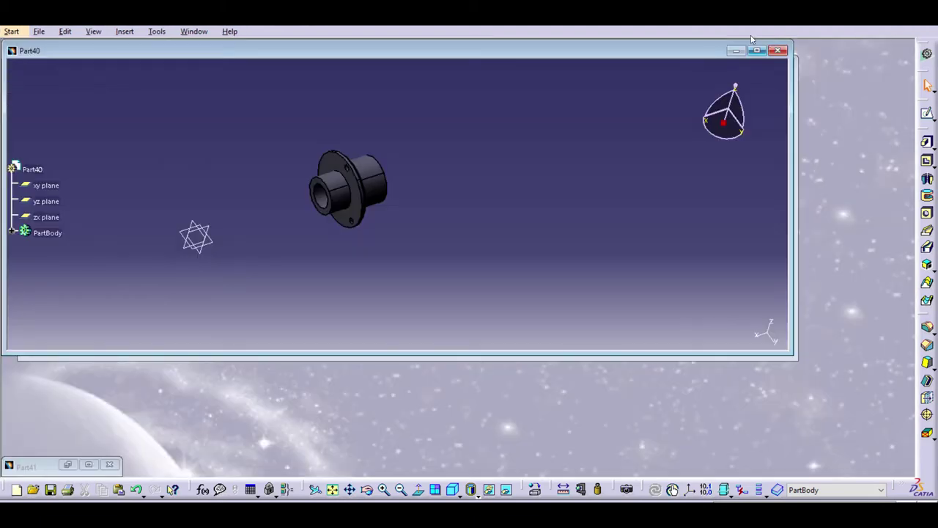
Switch to the Weil_Wolsing Oscillating.CATProduct assembly at full window size and enlarge its specification tree
left_click(748, 45)
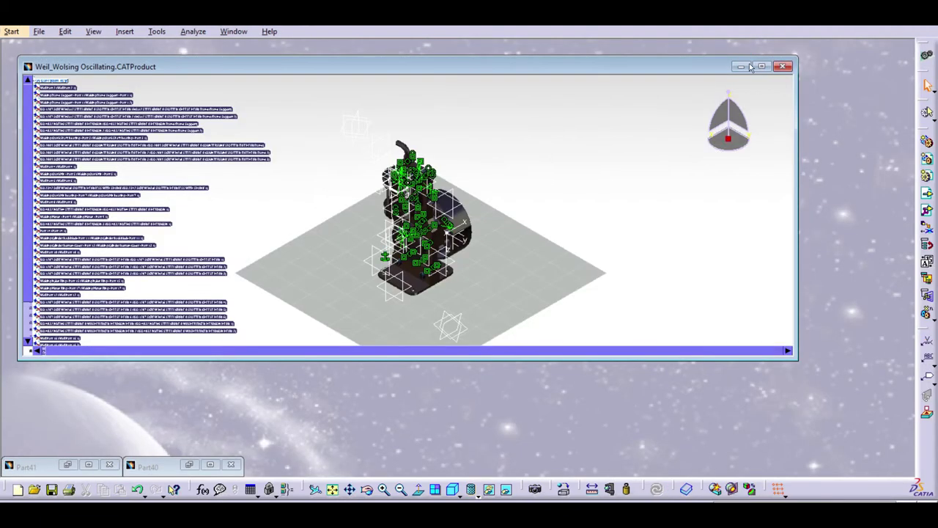
left_click(761, 66)
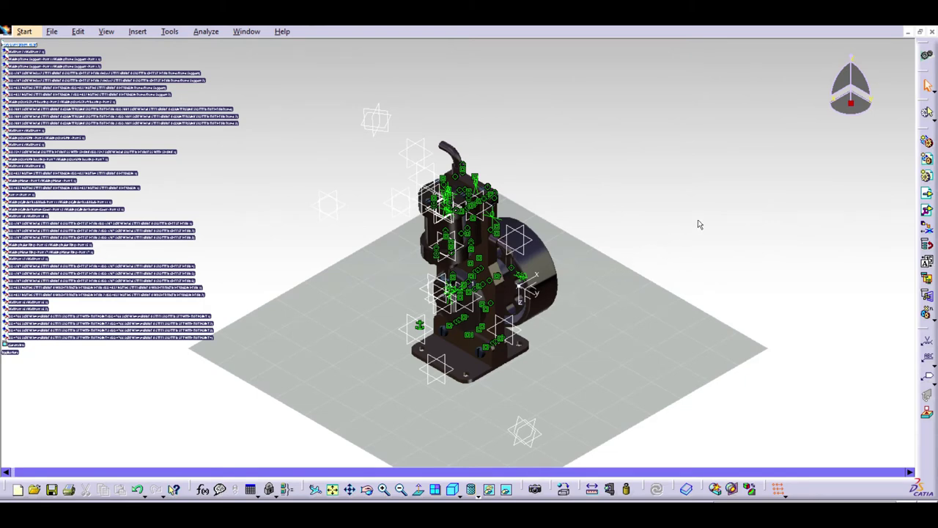
left_click(367, 489)
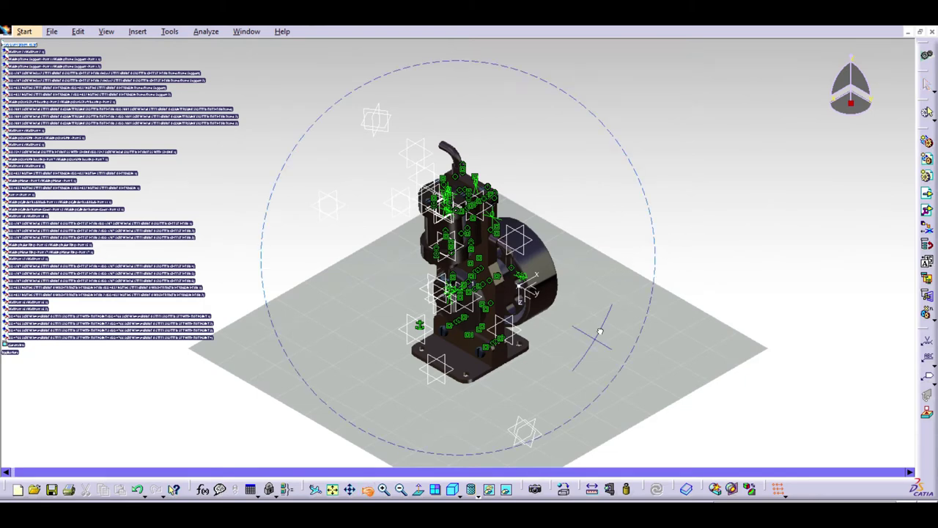
left_click_drag(599, 329, 545, 296)
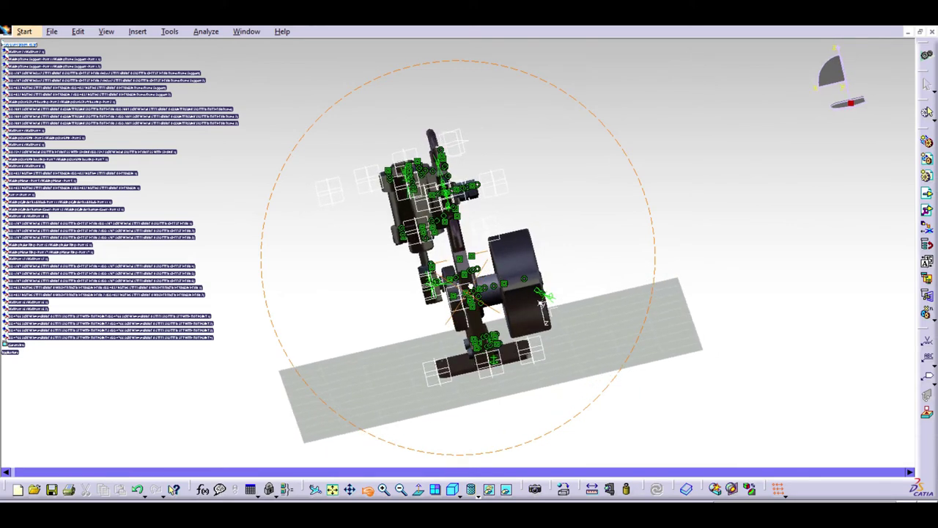
scroll(66, 97, "up", 5, "ctrl")
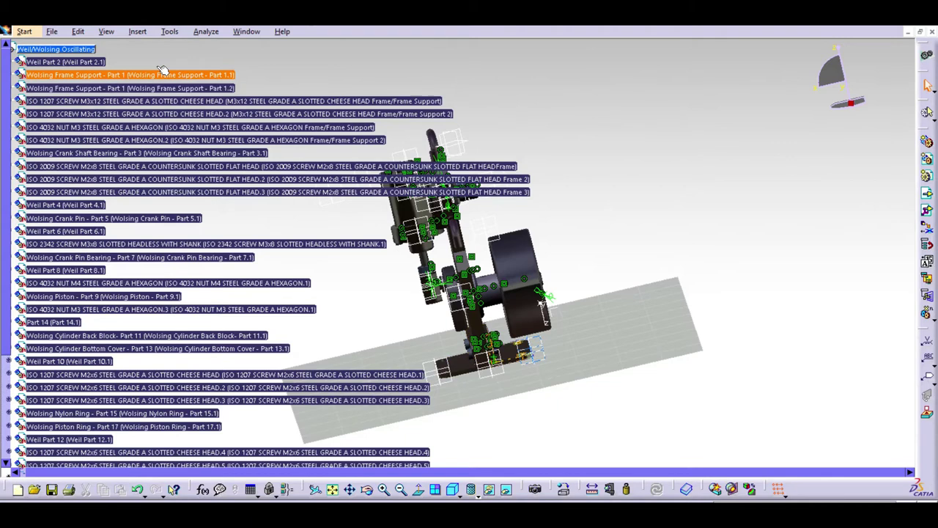
Select the first Wolsing Frame Support in the assembly and examine it at the engine's base from several sides, ending in isometric view
left_click(163, 70)
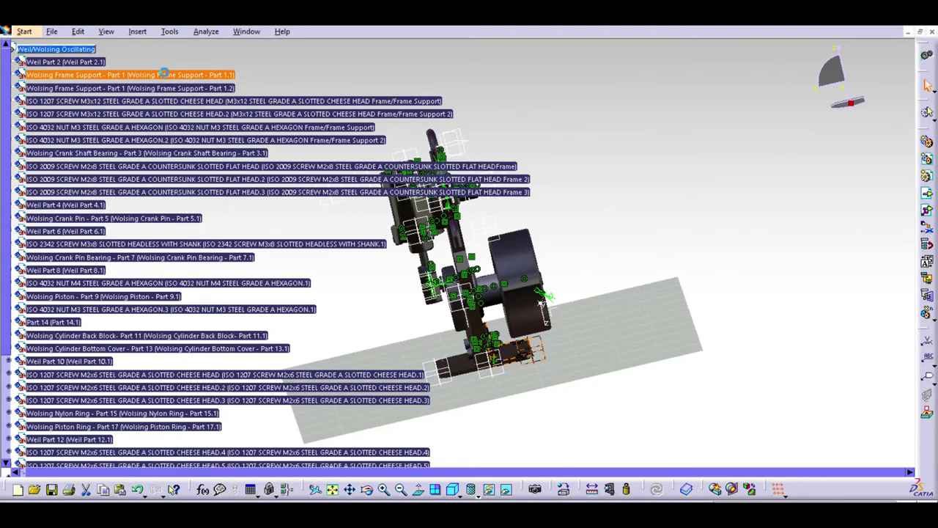
left_click(368, 490)
left_click_drag(576, 373, 447, 362)
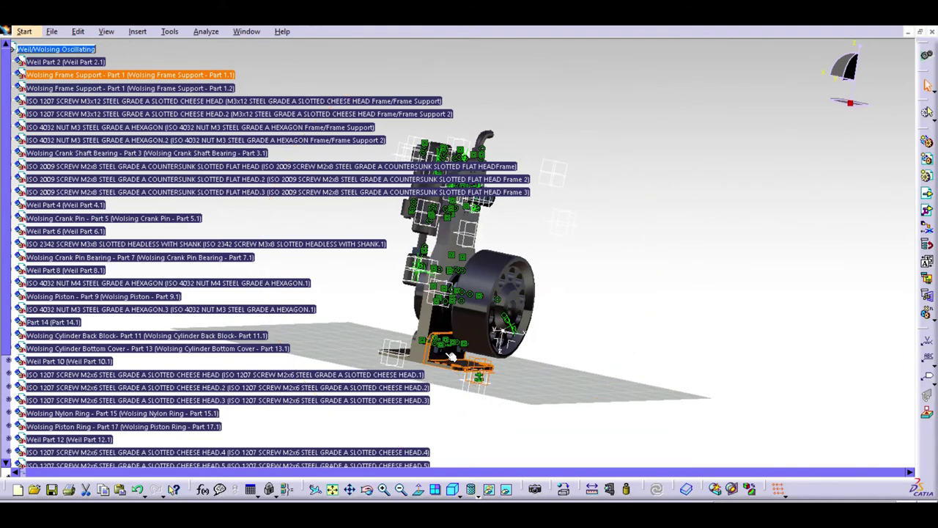
left_click(384, 489)
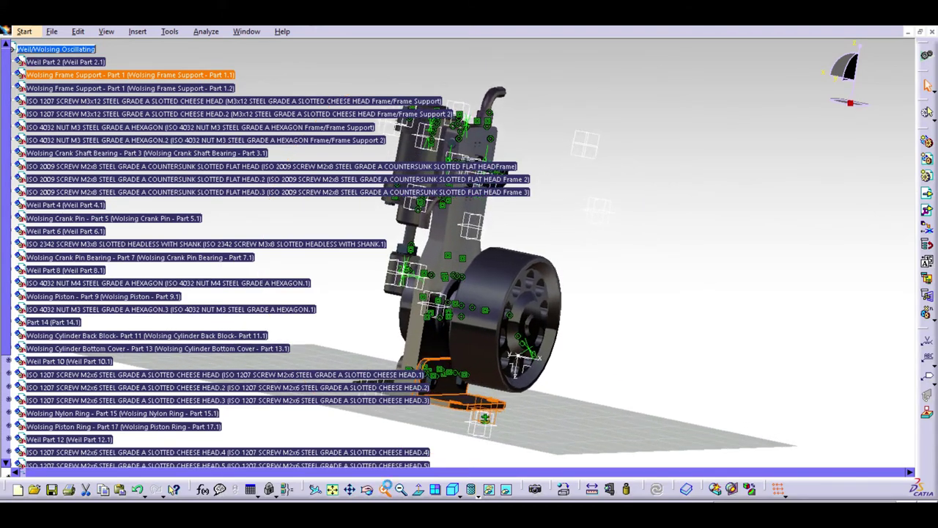
left_click(350, 489)
left_click_drag(539, 388, 611, 202)
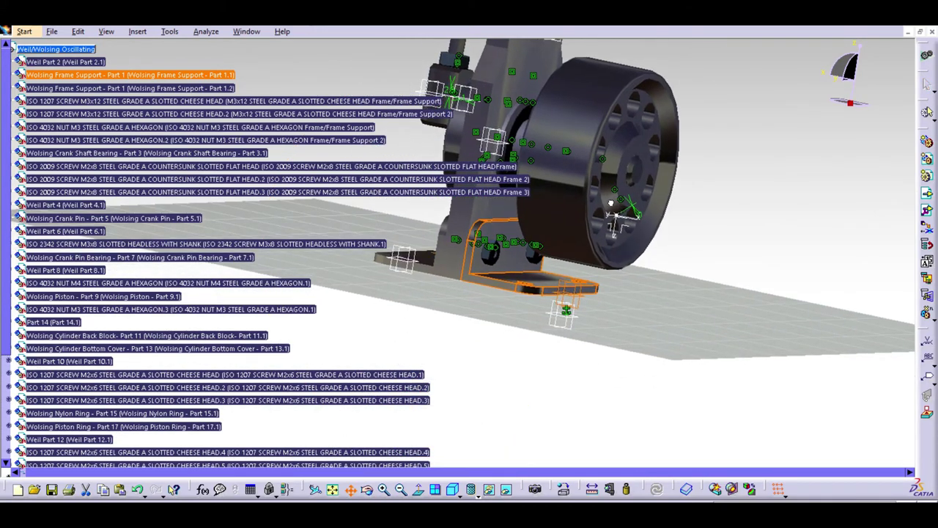
left_click(367, 489)
left_click_drag(503, 186, 510, 237)
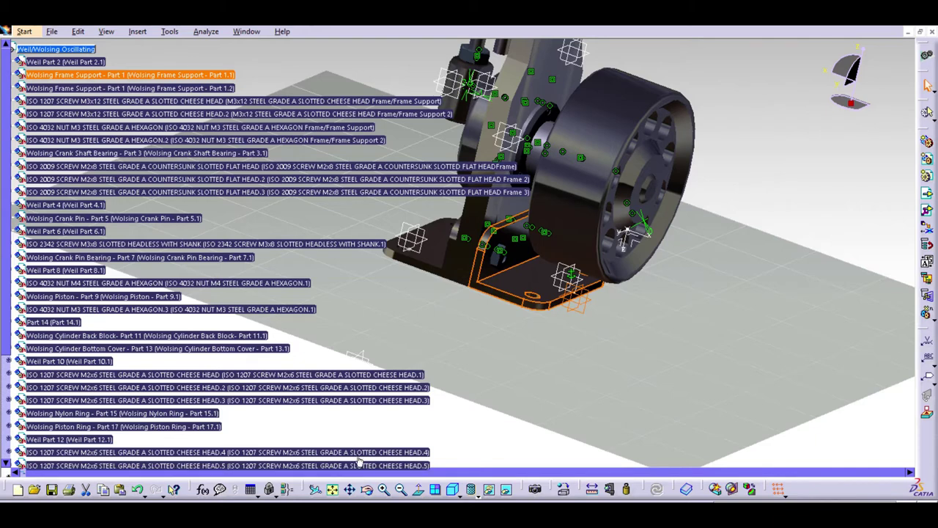
left_click(400, 489)
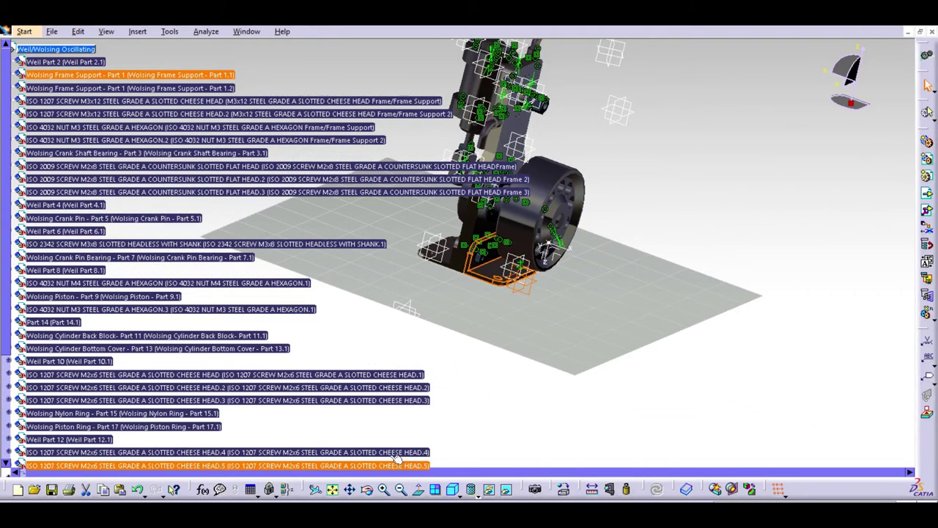
left_click(367, 488)
left_click_drag(513, 234, 587, 287)
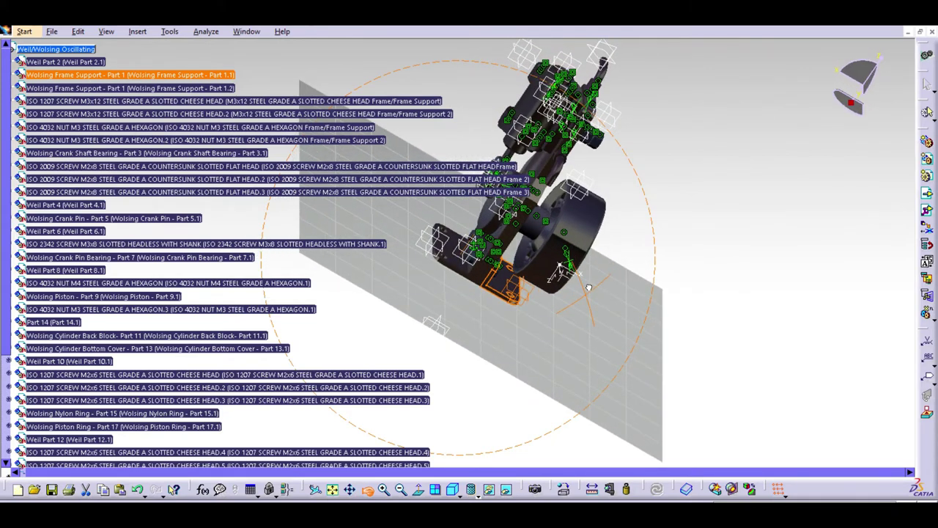
left_click_drag(588, 287, 538, 314)
left_click(452, 488)
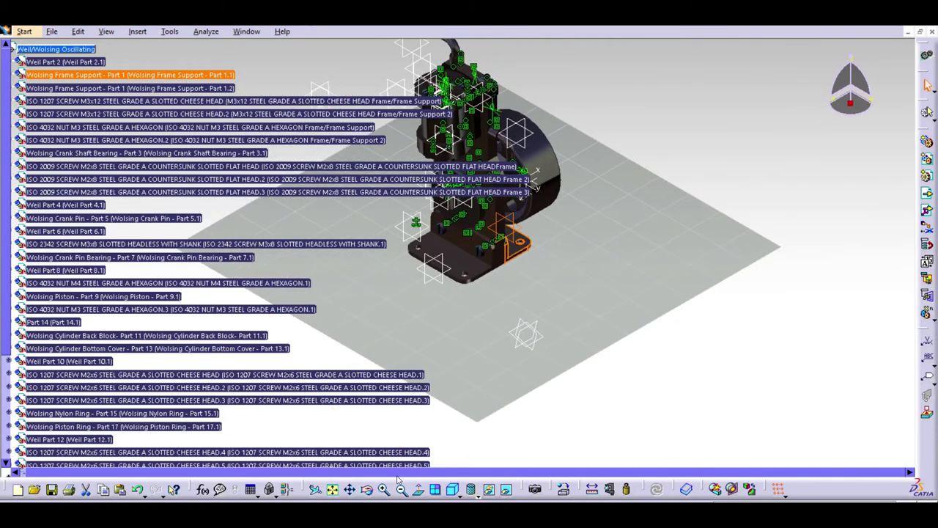
left_click(332, 489)
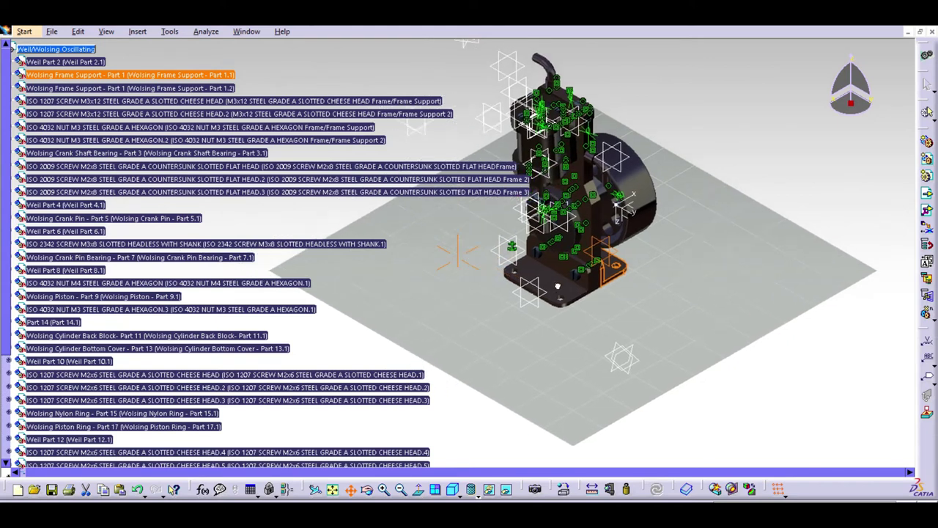
Examine the crank disc and piston rod close up from the front, and the whole engine from an angled view
left_click(383, 489)
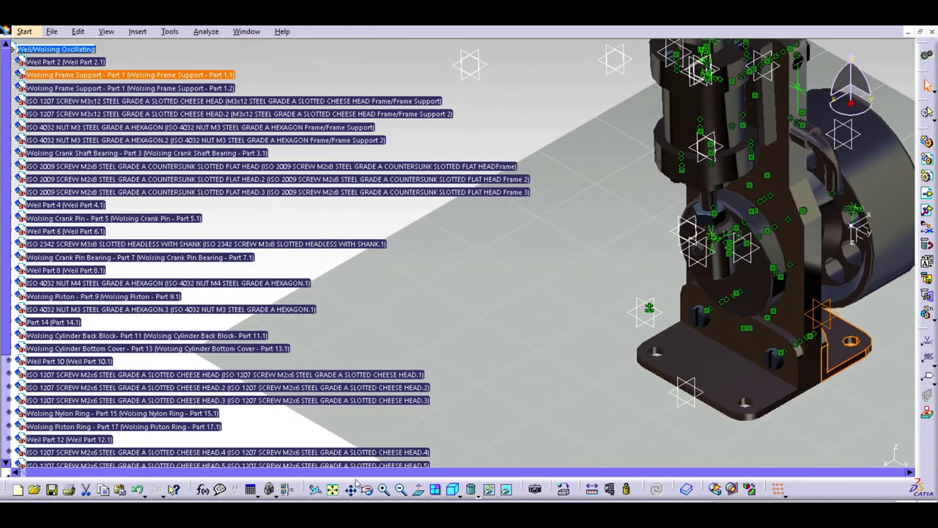
middle_click_drag(670, 282, 599, 299)
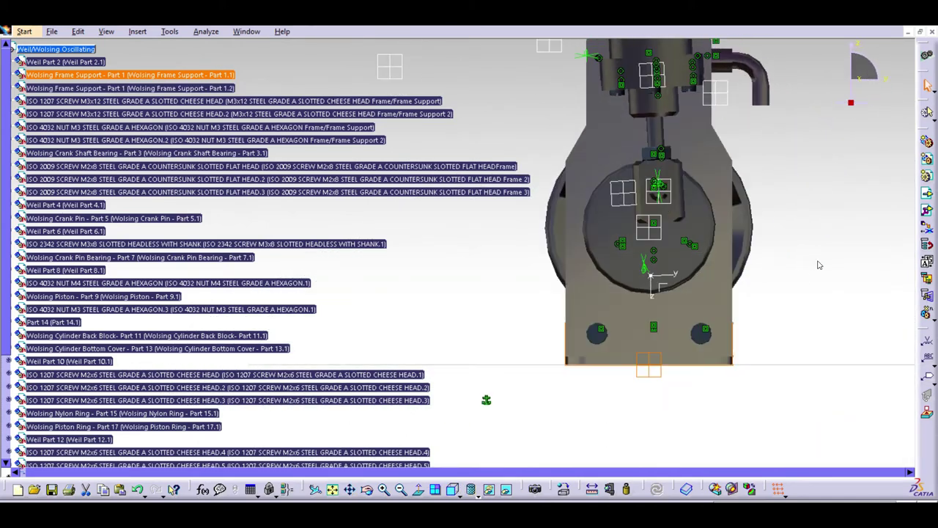
left_click(833, 261)
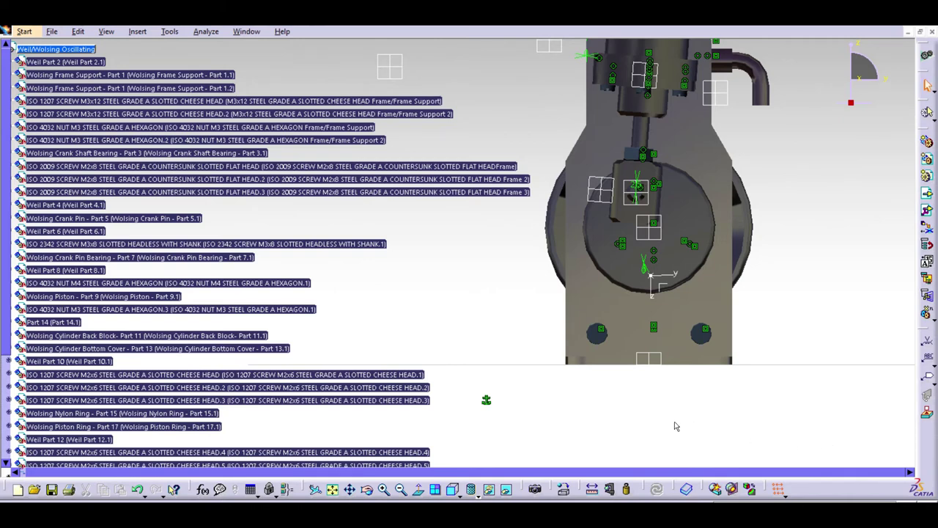
left_click(401, 488)
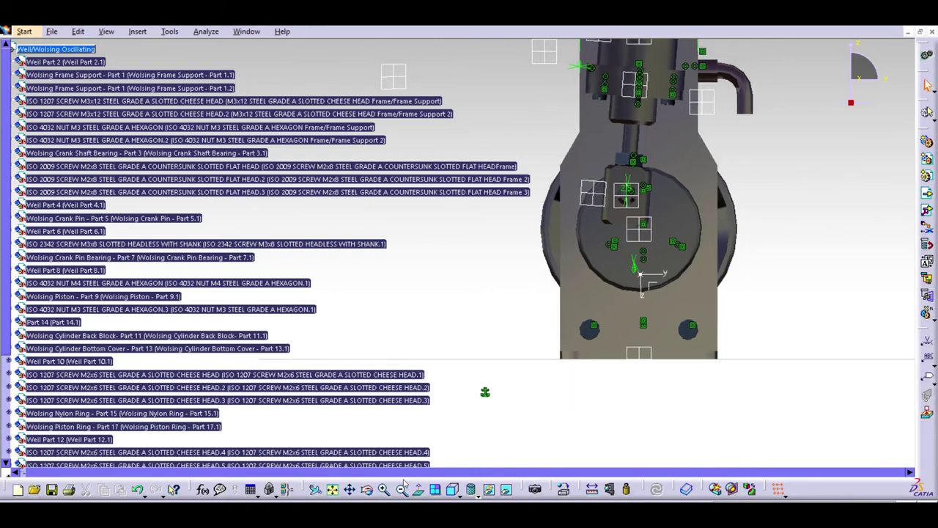
left_click(366, 489)
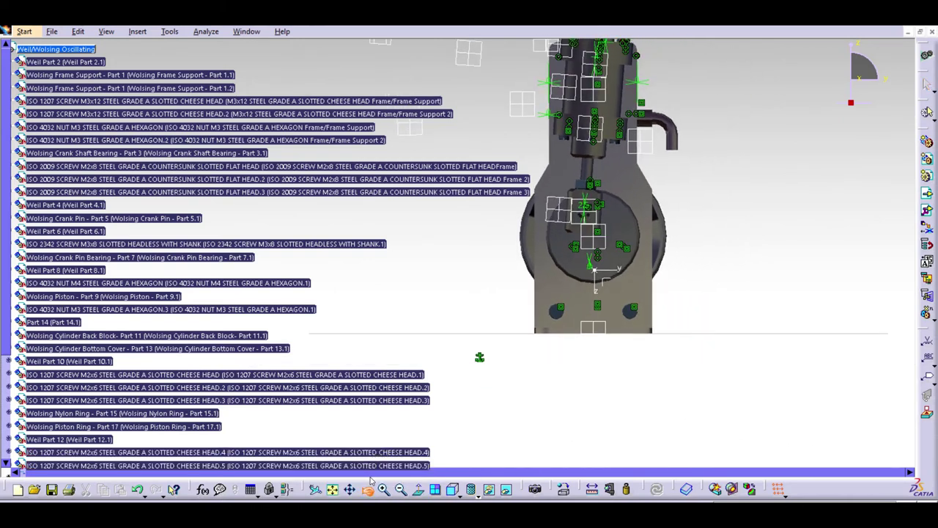
left_click_drag(621, 217, 488, 288)
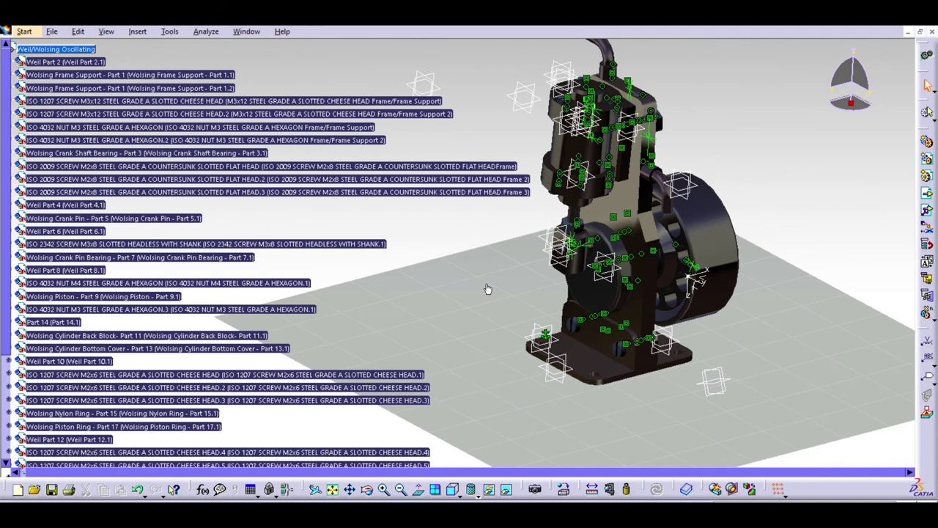
left_click(352, 487)
left_click_drag(539, 306, 513, 365)
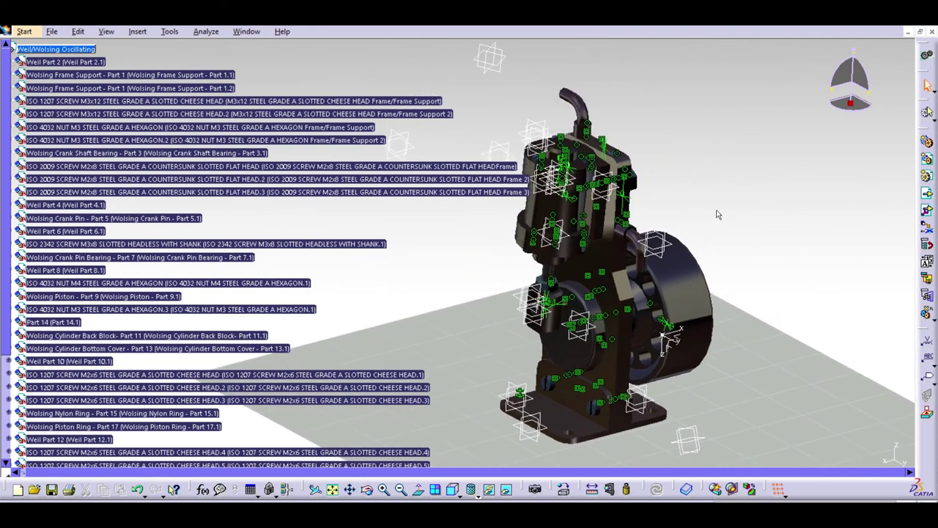